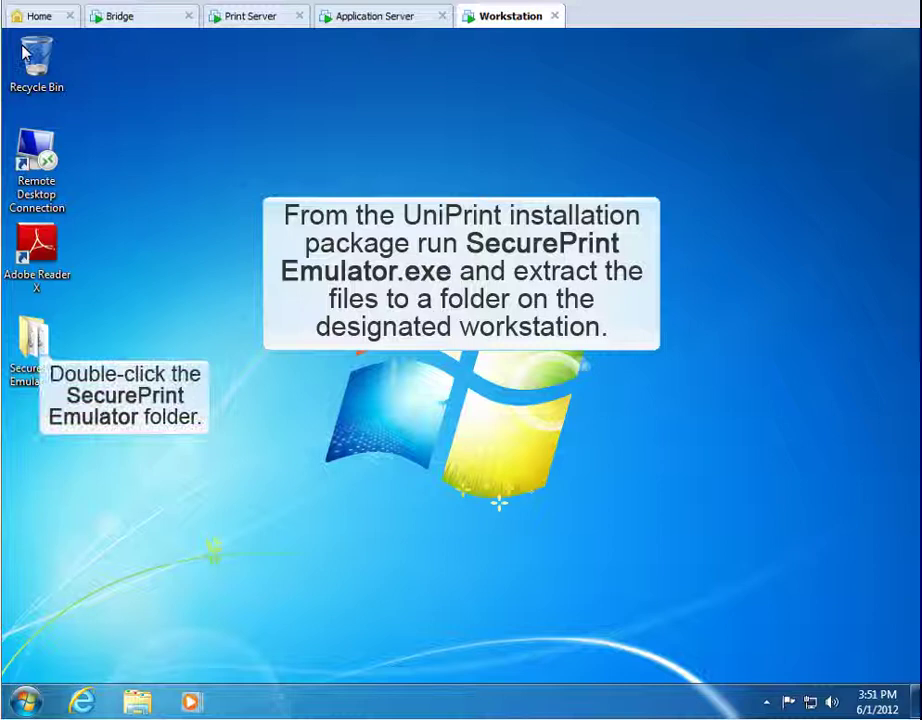
Open the SecurePrint Emulator folder and launch SecurePrint.exe to start connecting to 172.030.136.145
double_click(37, 345)
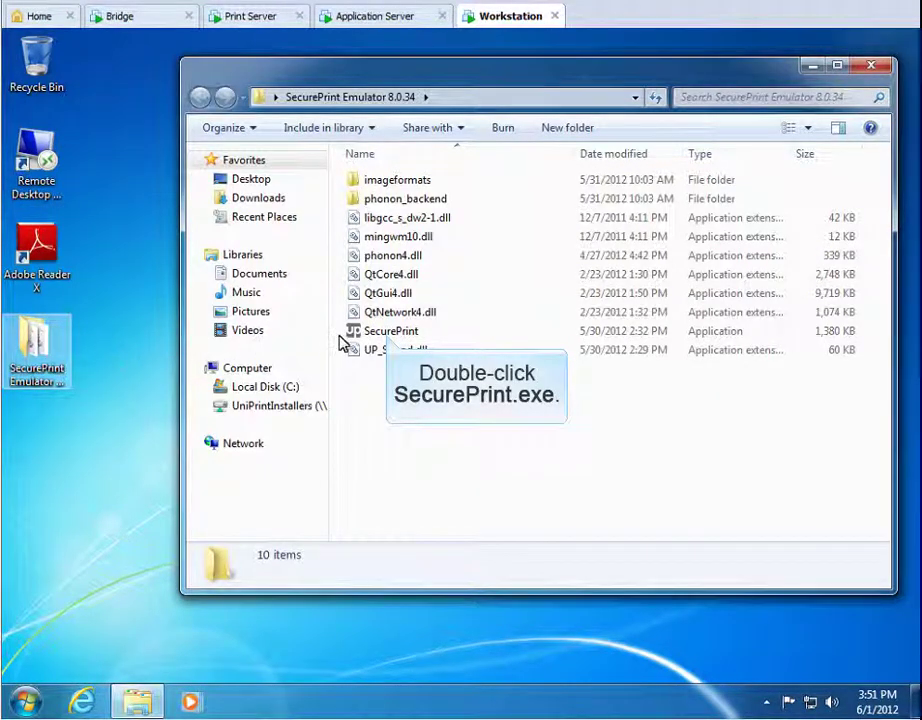
double_click(386, 333)
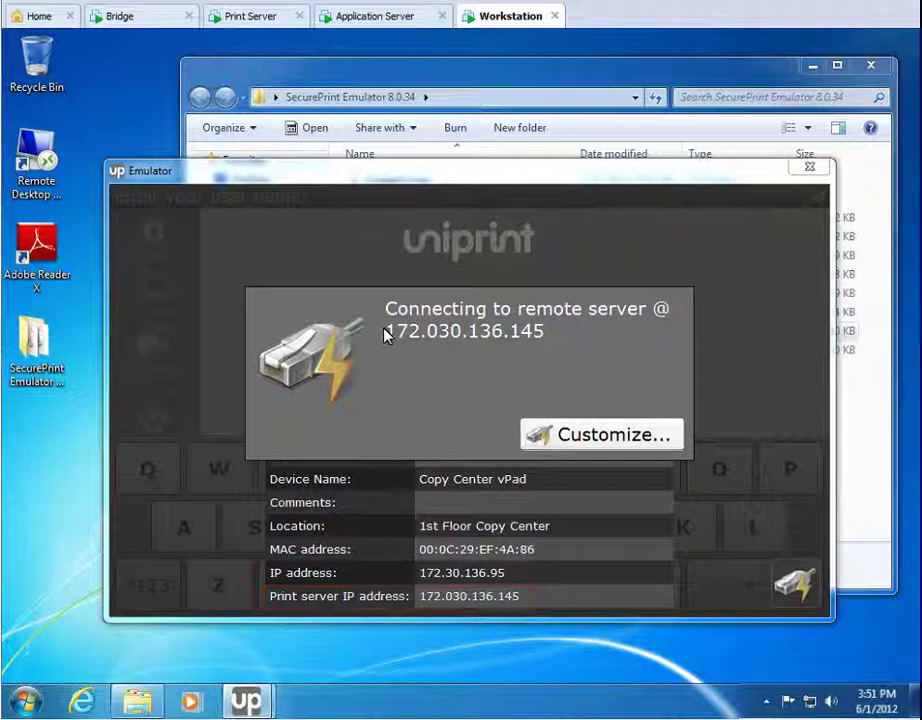
Set the emulator's server connection to Auto discover, clearing existing connection information, and confirm reconnecting
click(603, 435)
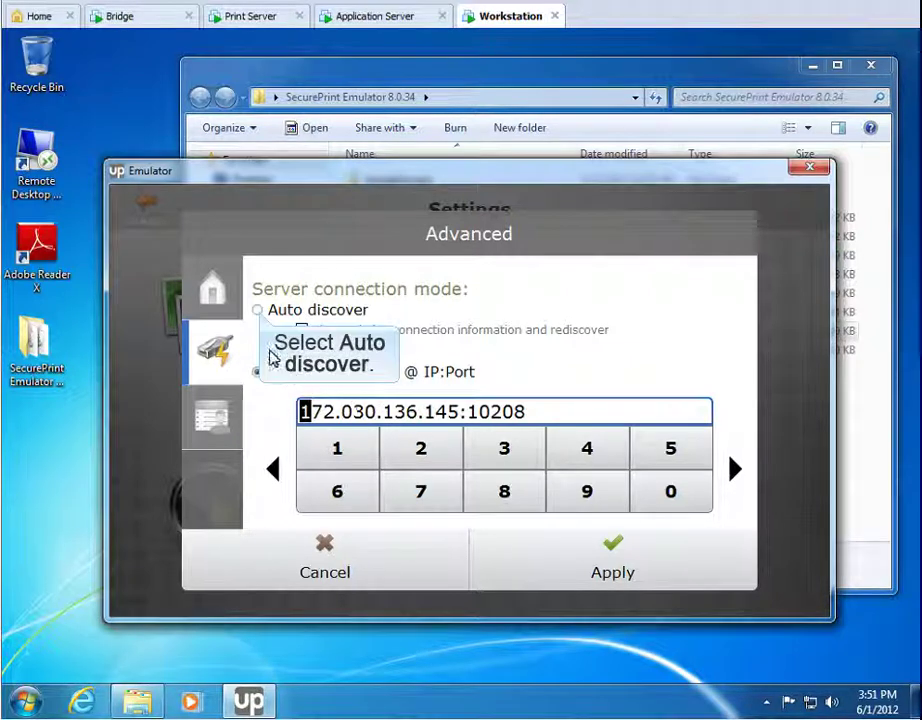
click(258, 311)
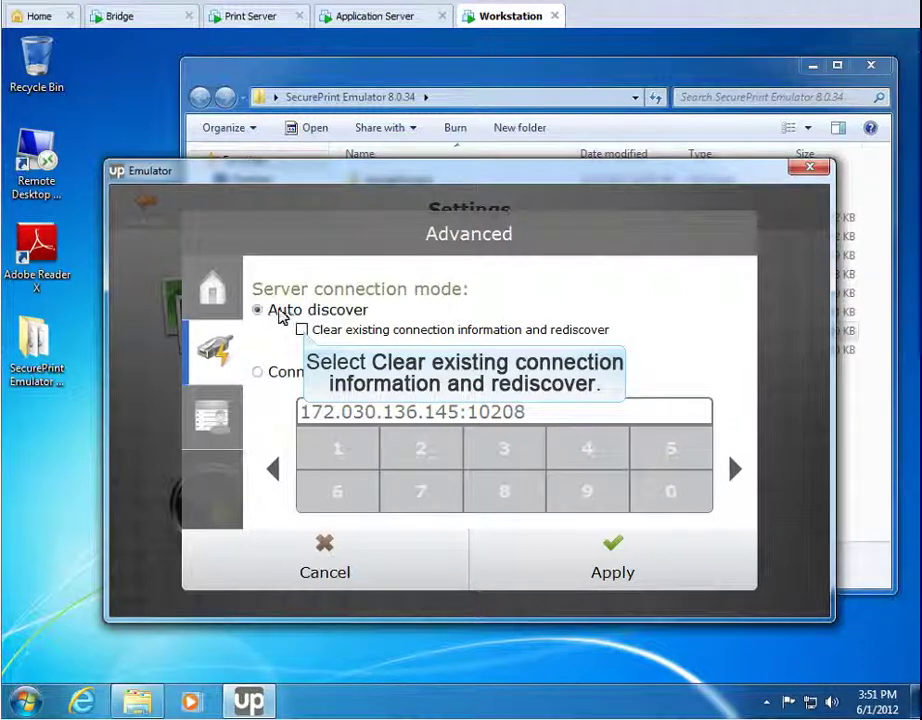
click(302, 330)
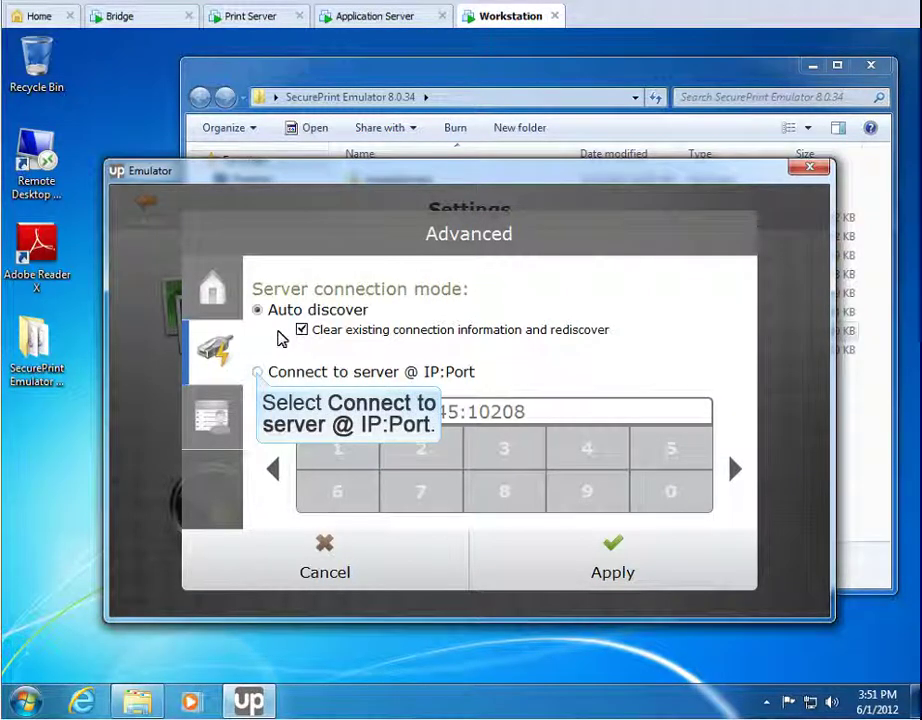
click(258, 372)
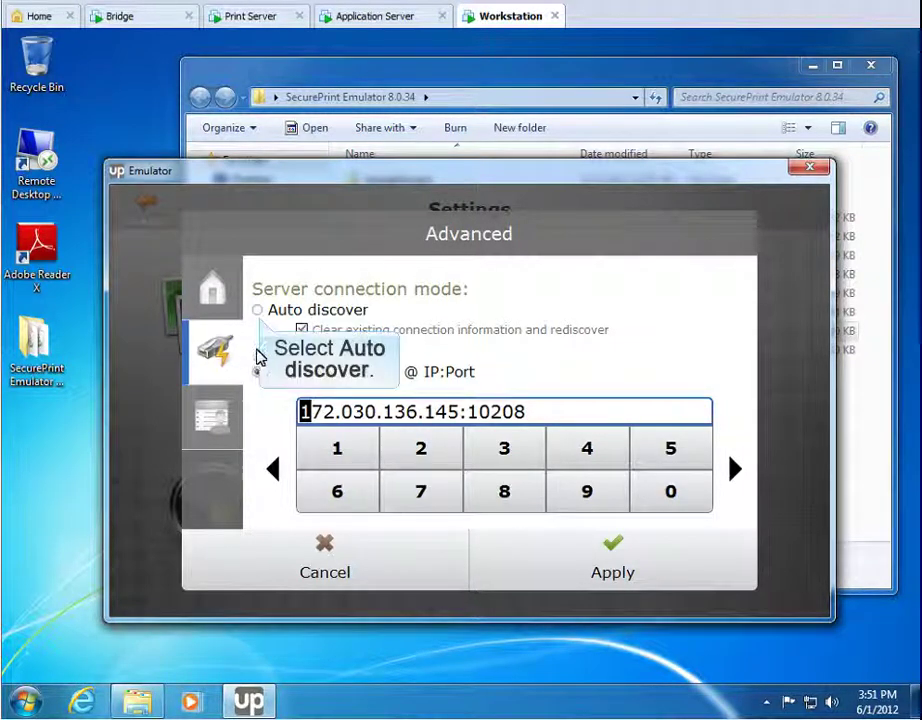
click(257, 312)
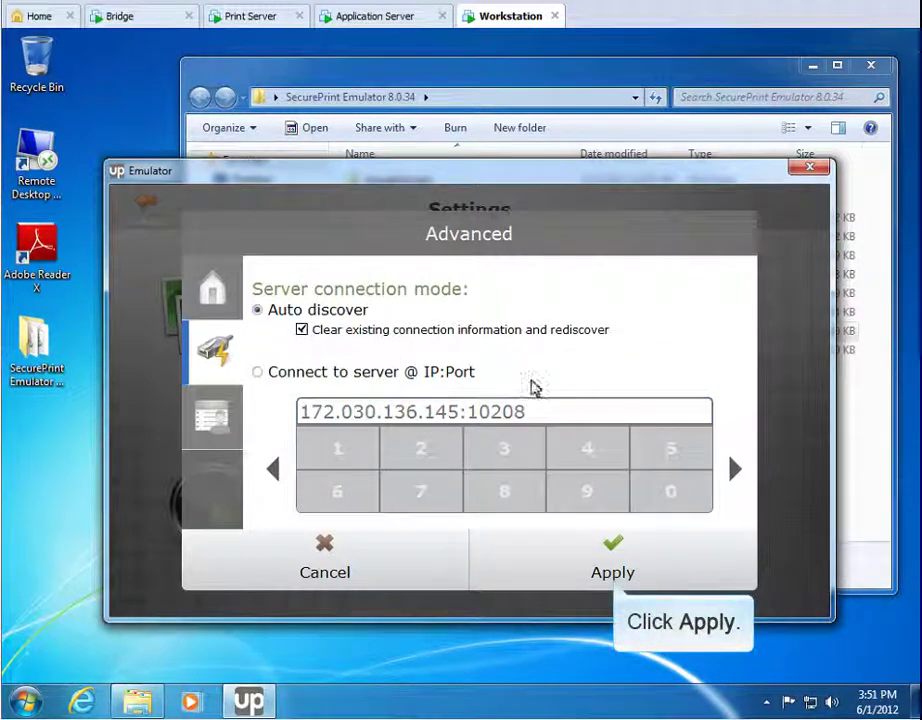
click(605, 556)
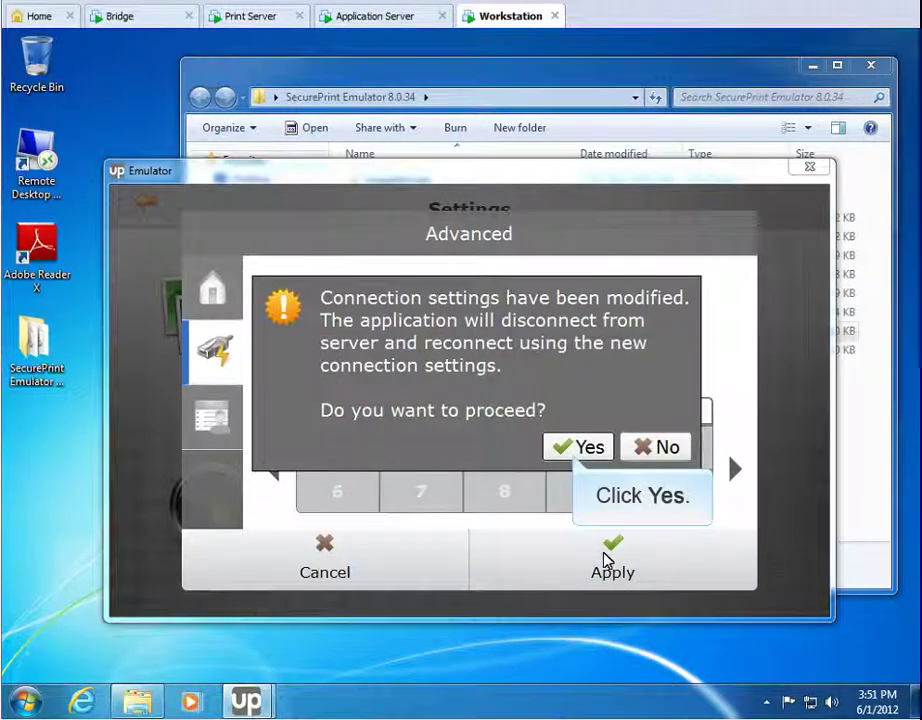
click(574, 444)
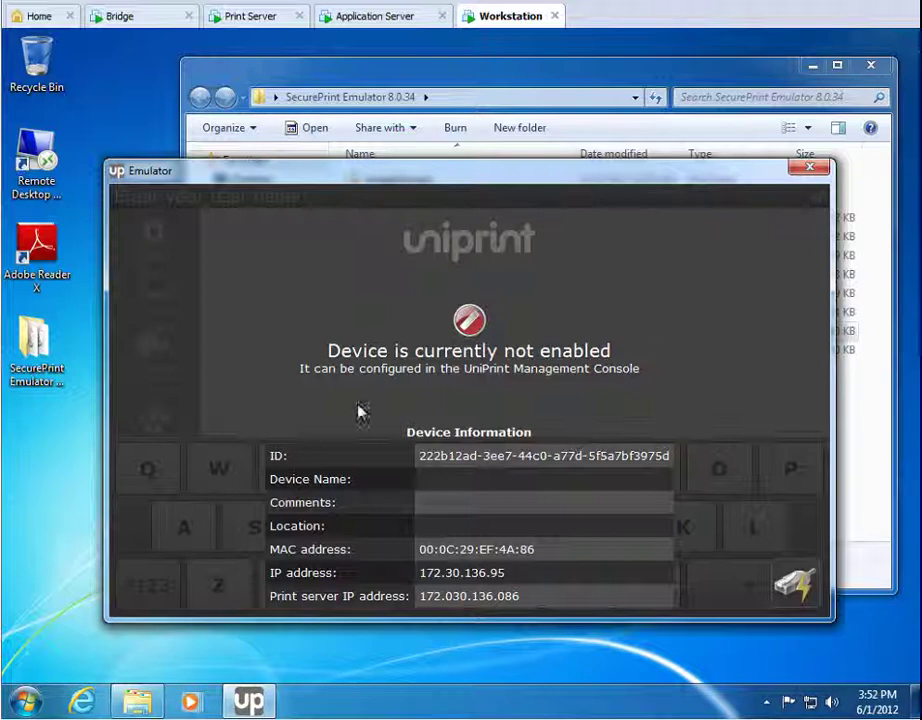
On the Bridge session, enable the disabled emulator device 172.30.136.95 under SecurePrint
click(120, 16)
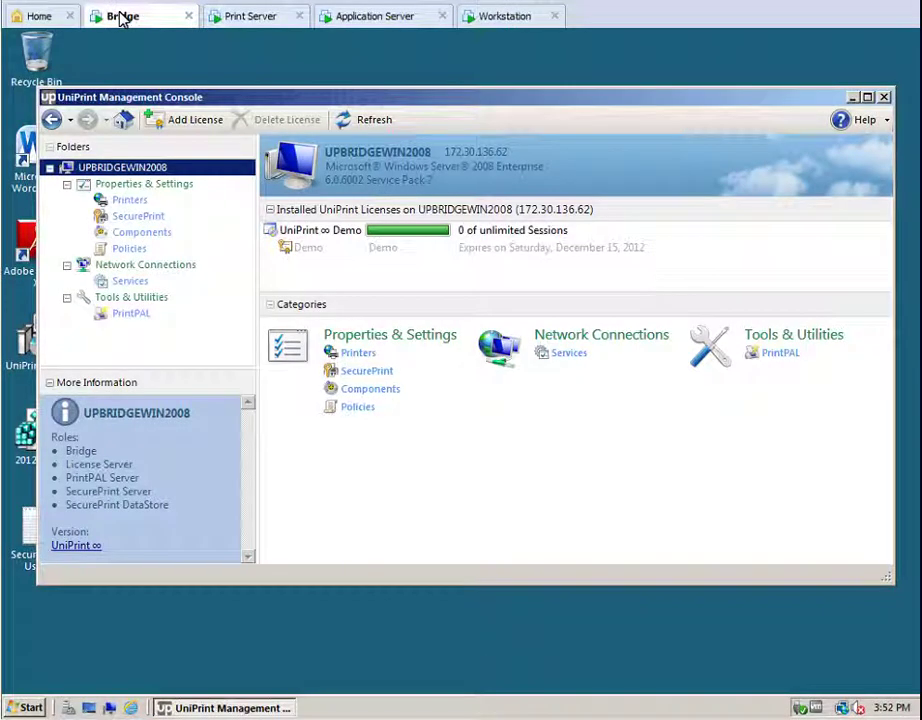
click(122, 17)
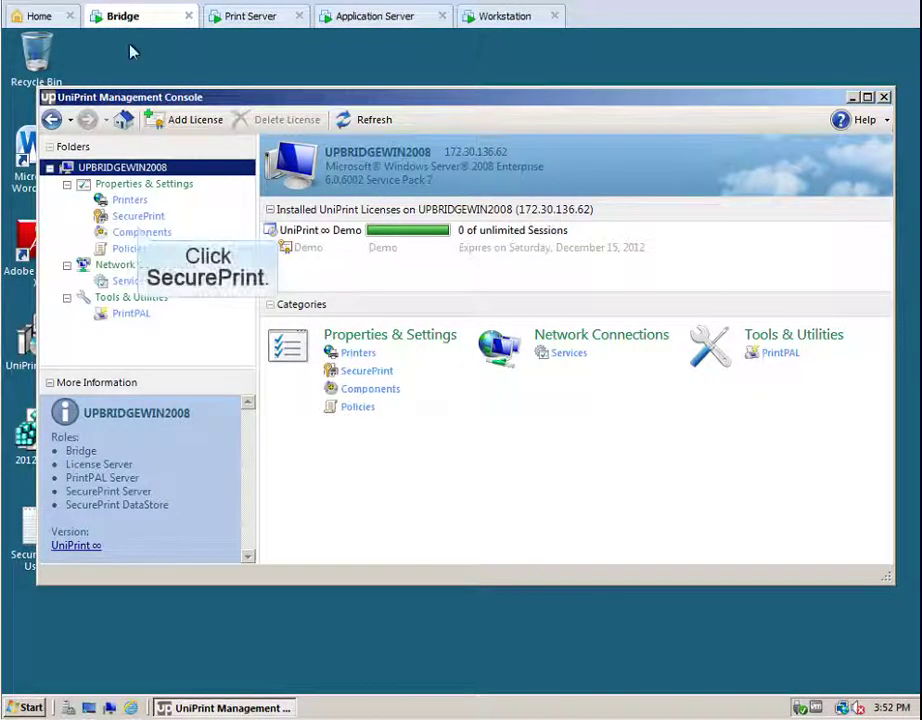
click(138, 217)
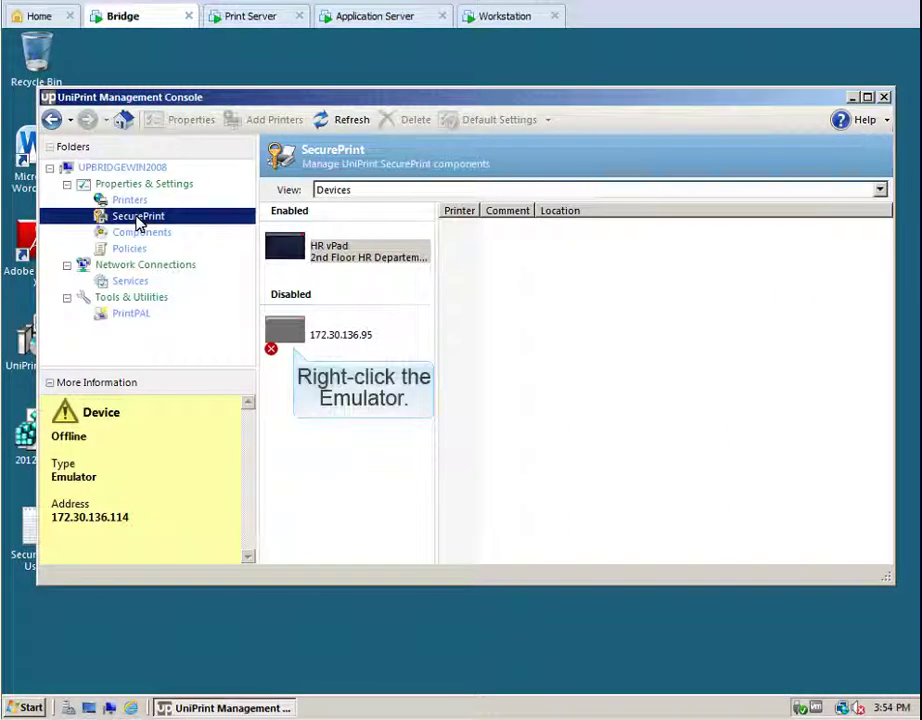
right_click(286, 332)
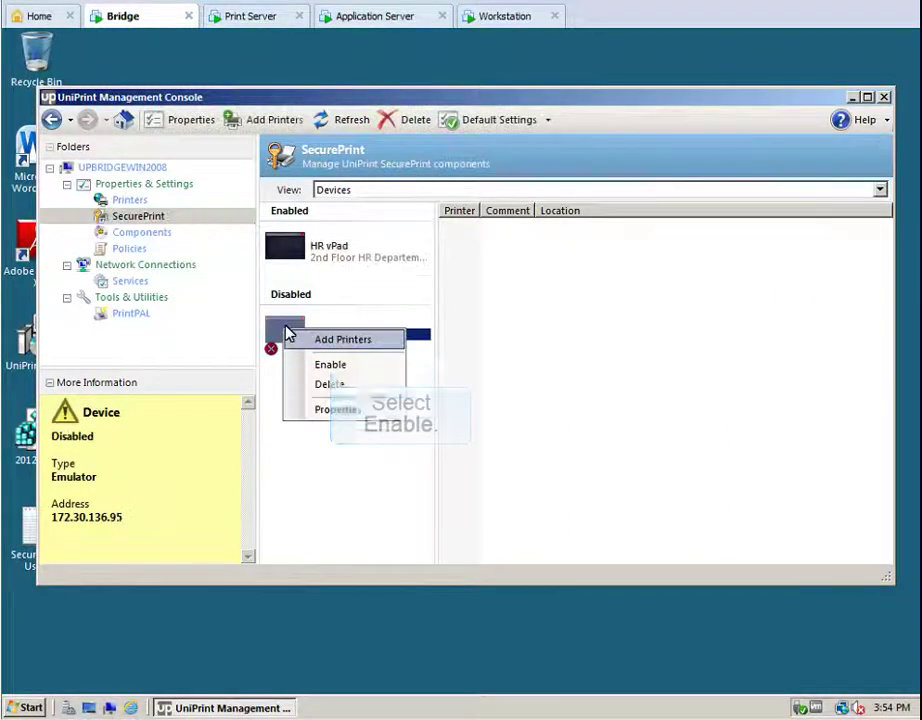
click(330, 366)
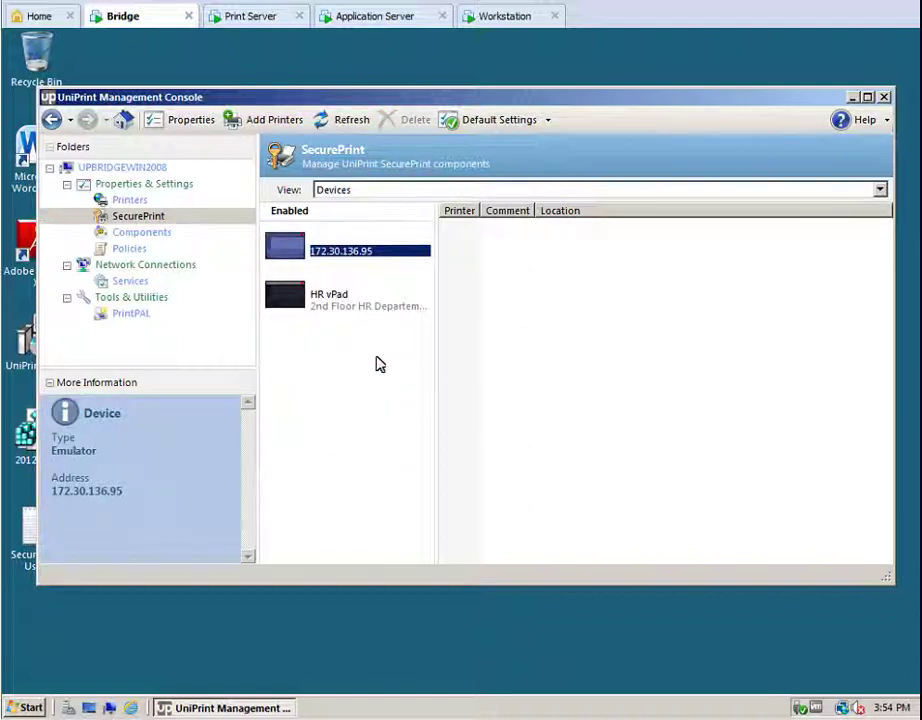
click(519, 23)
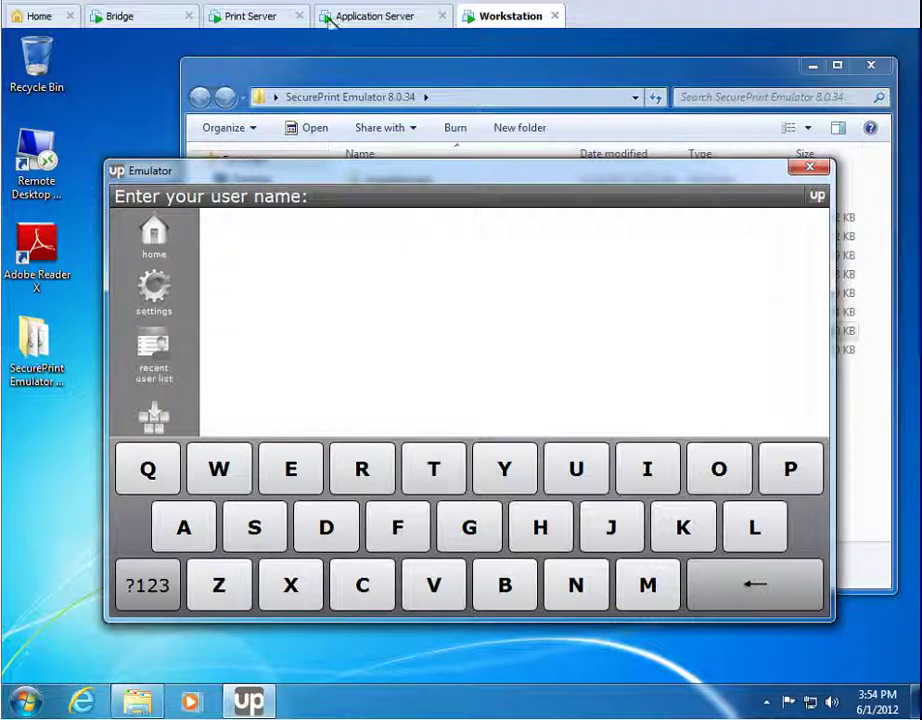
click(145, 22)
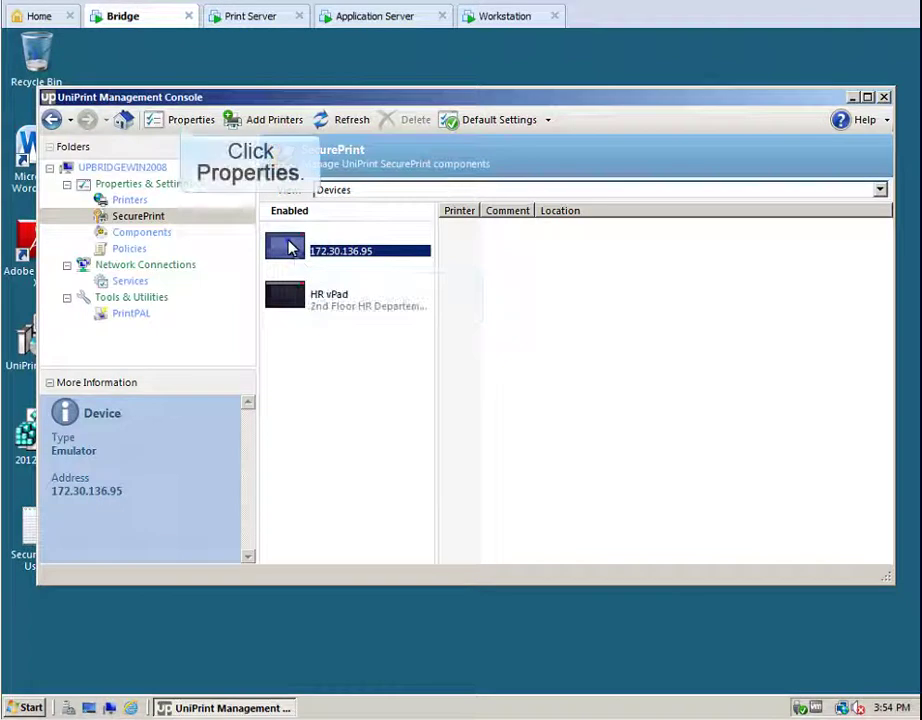
Name the emulator device 'Copy Center vPad' with location '1st Floor Copy Center' and save its properties
click(175, 119)
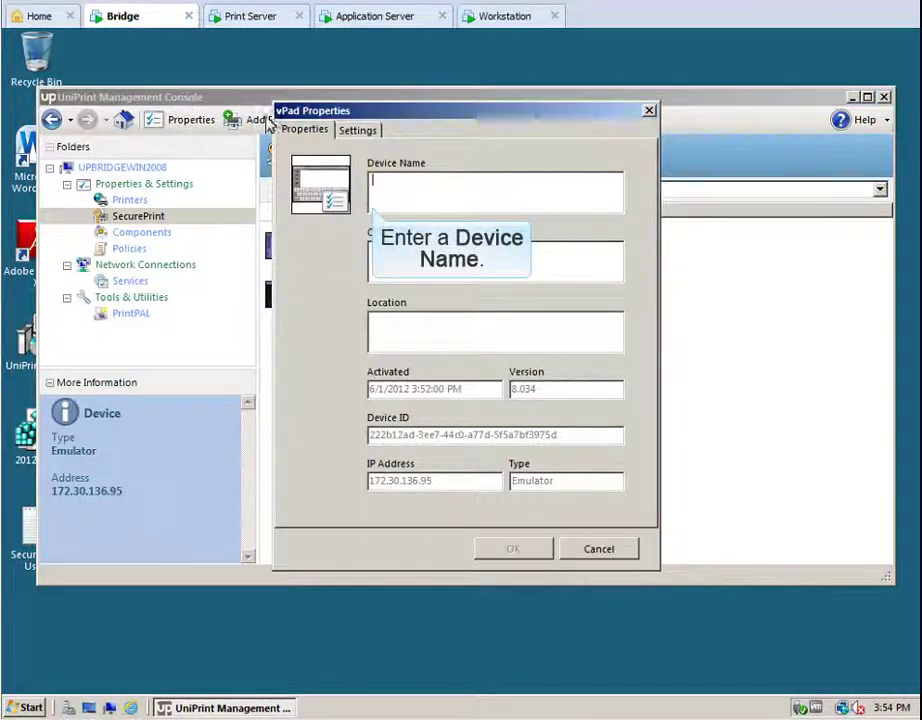
text(Copy Center vPad)
key(Tab)
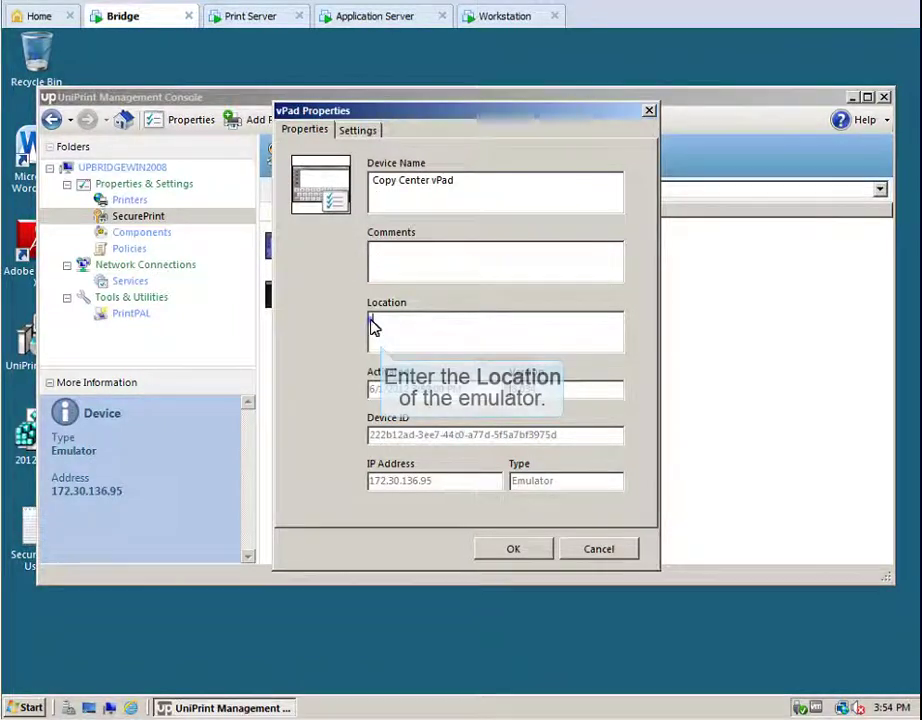
text(1st Floor Copy Center)
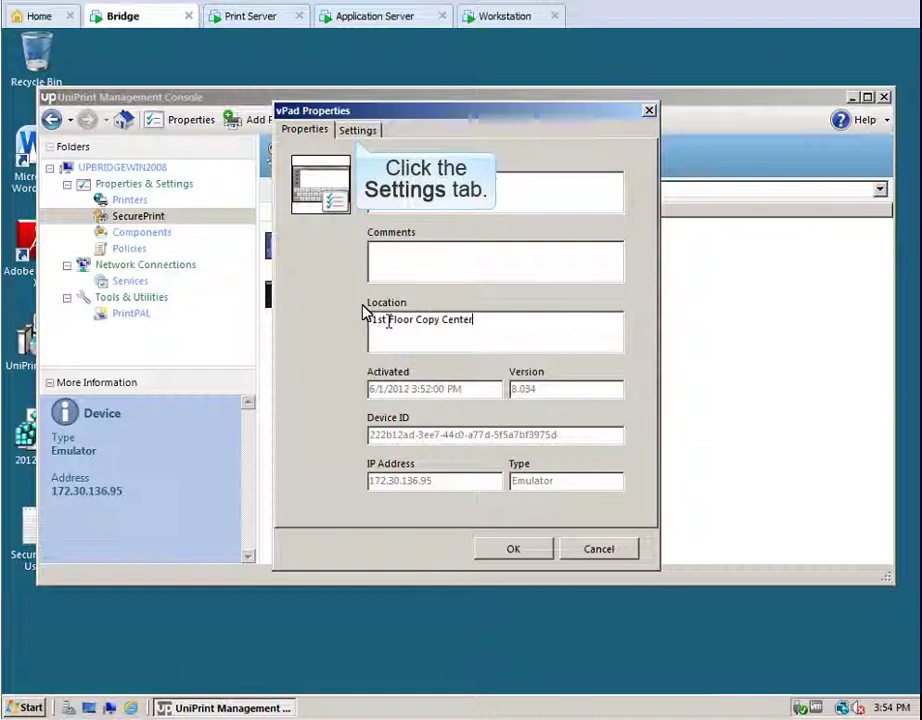
click(356, 131)
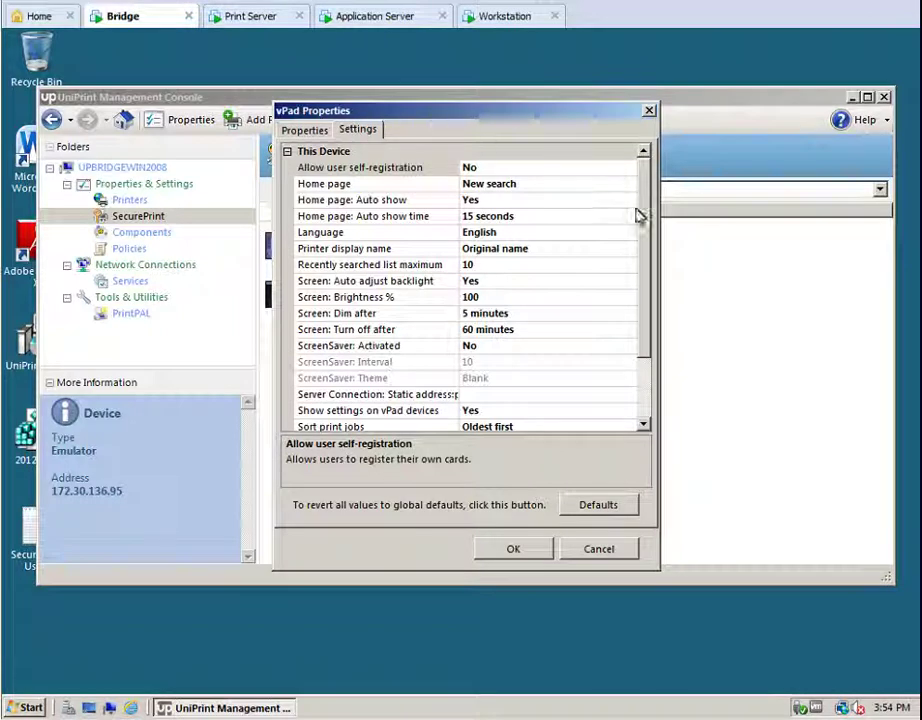
drag(645, 252, 645, 360)
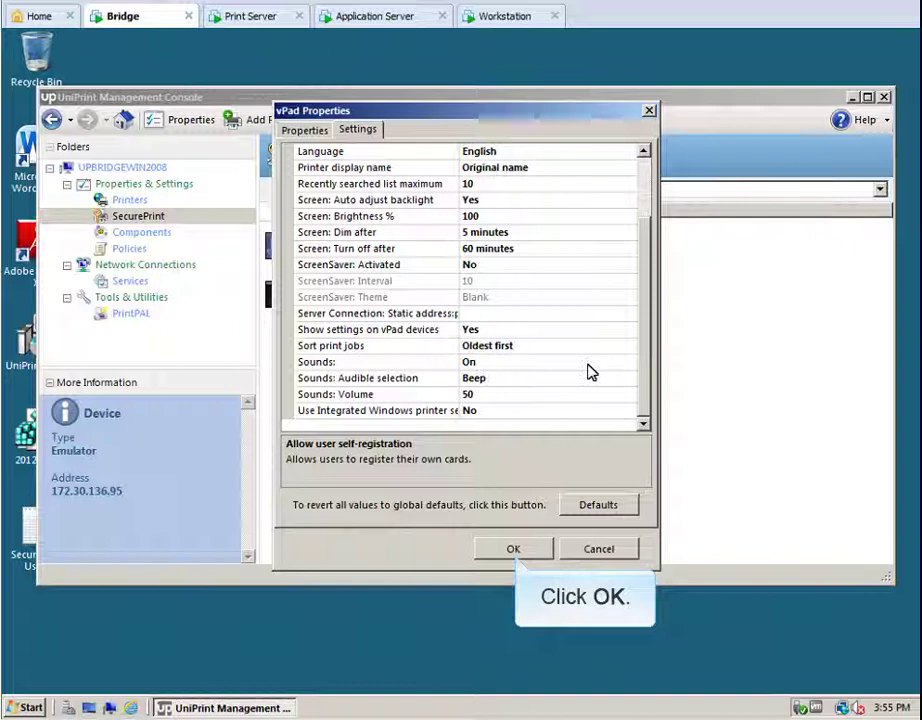
click(513, 549)
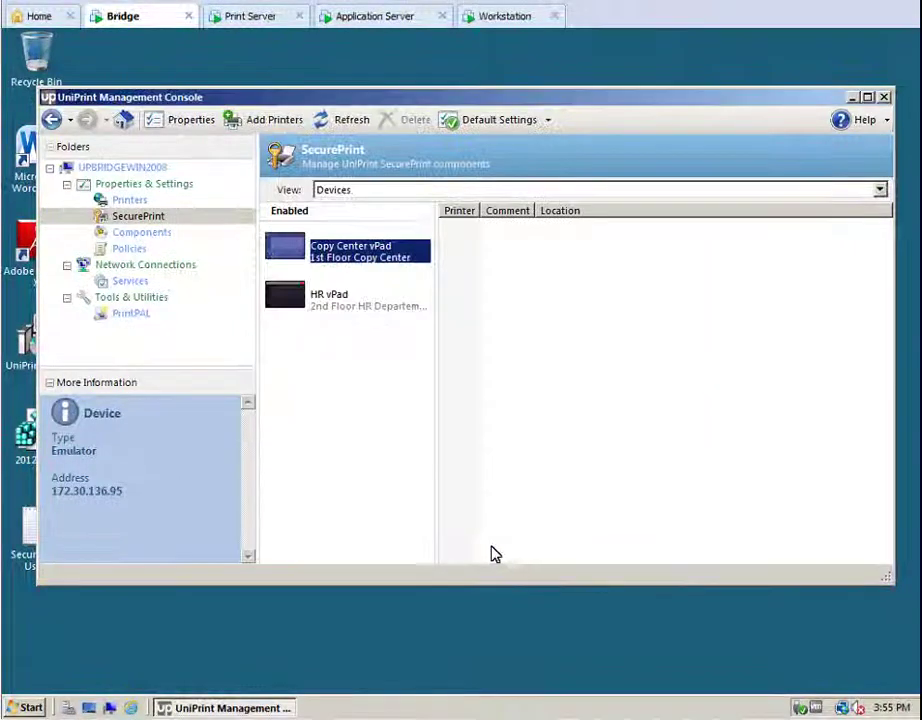
Add HP LaserJet M4345 MFP and Lexmark T630 as Copy Center vPad printers with Force PIN enabled
click(268, 123)
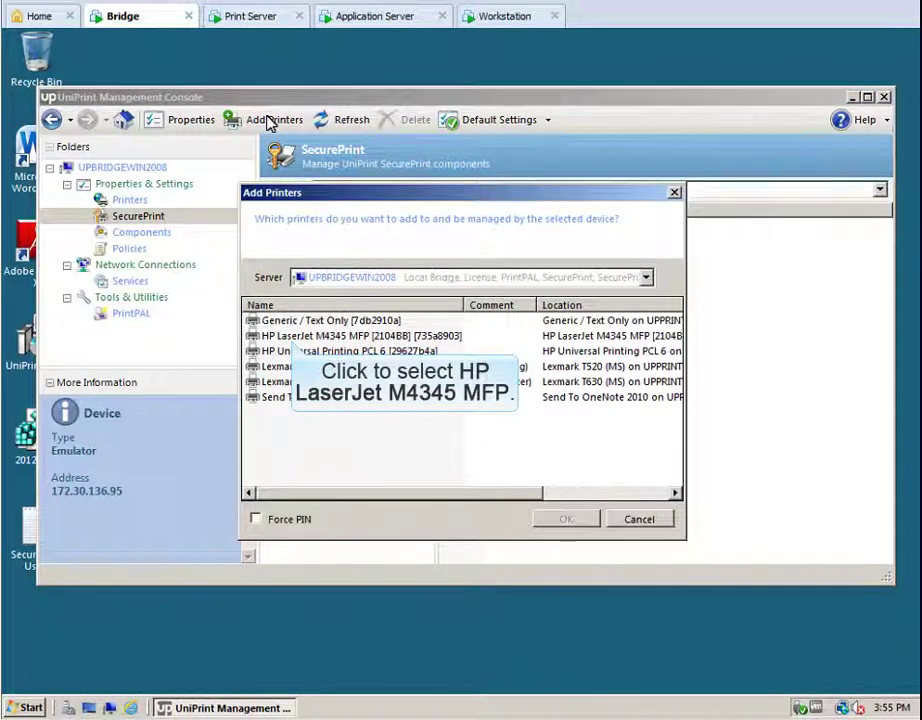
click(290, 338)
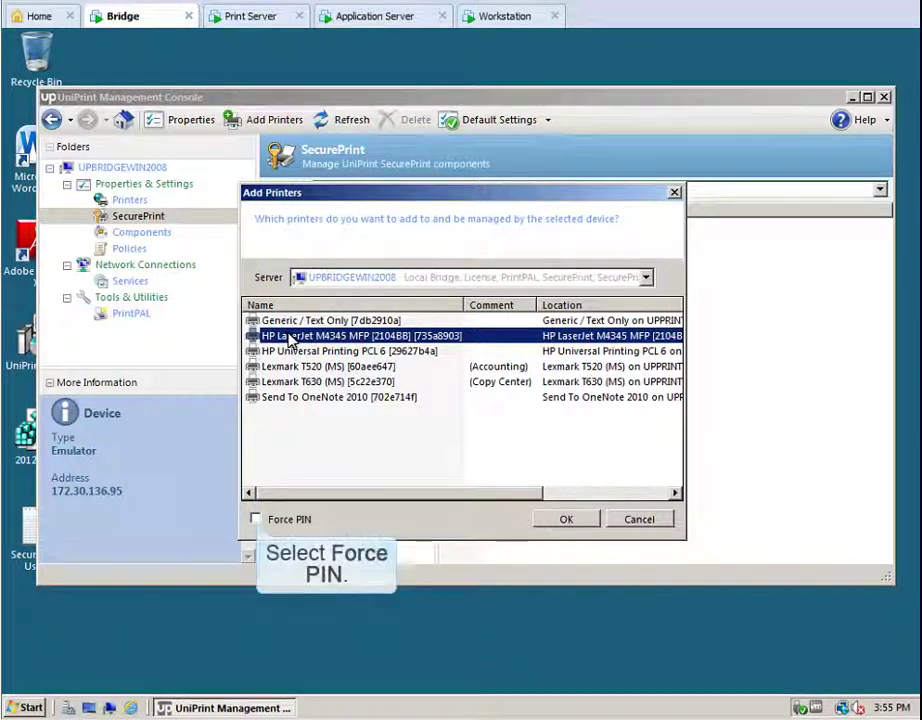
click(256, 520)
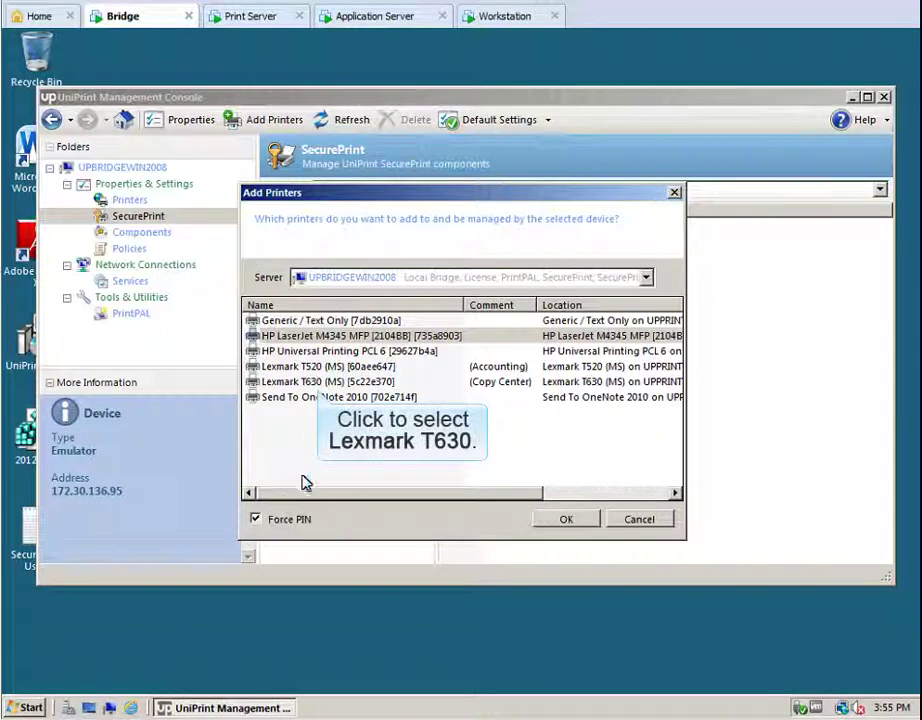
click(317, 384)
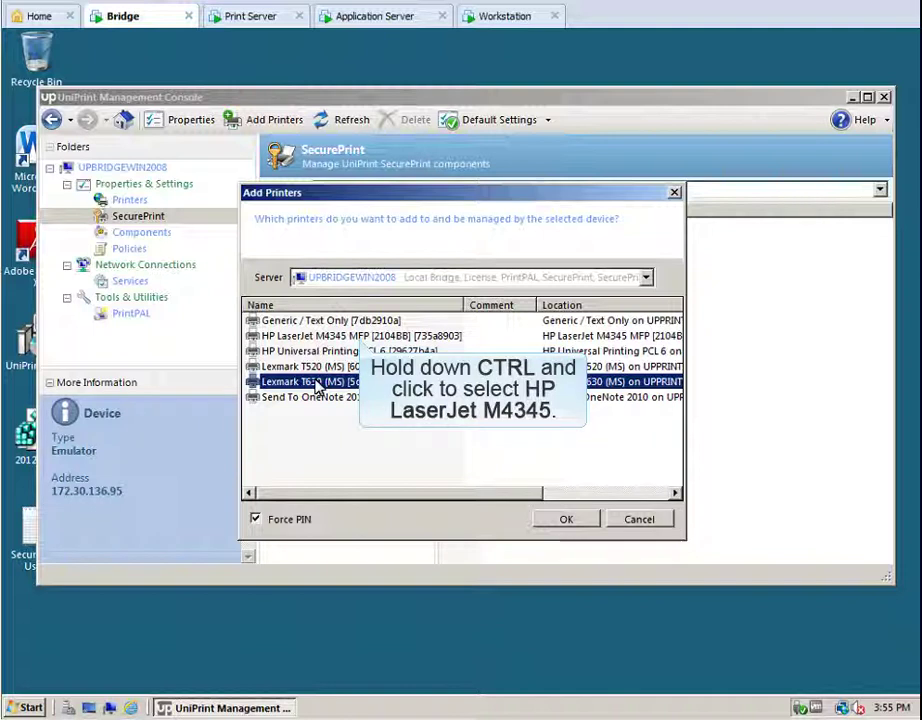
ctrl+click(362, 336)
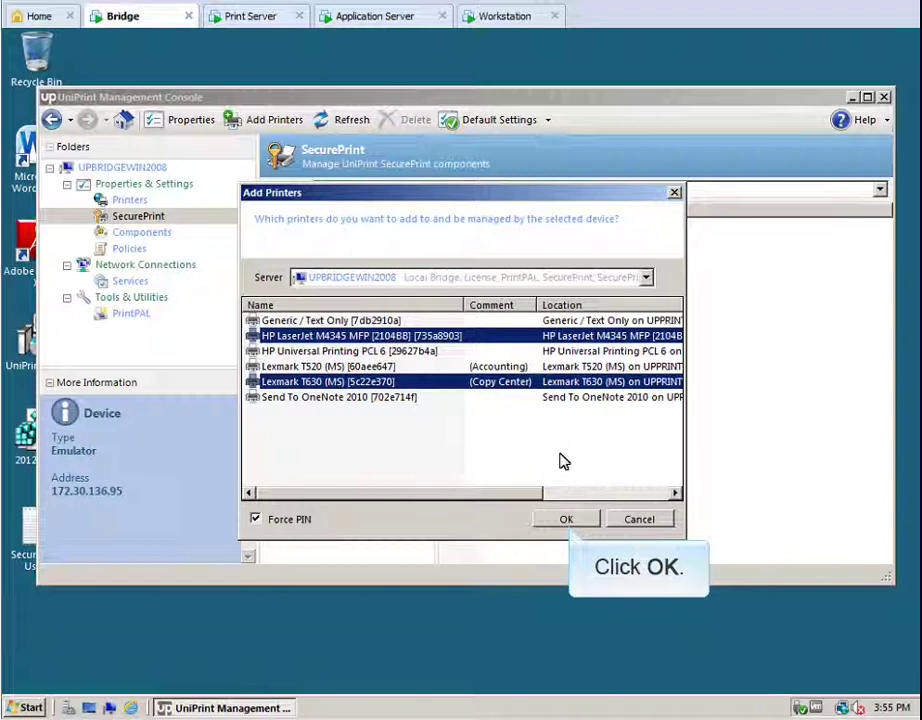
click(566, 519)
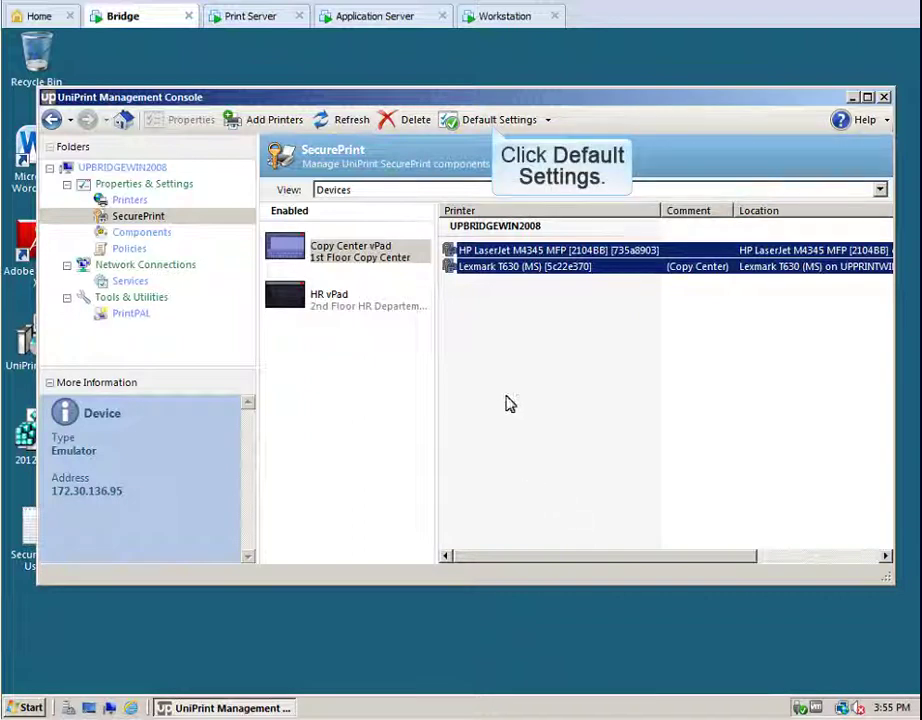
Set Require vPad PIN and Require VPQ PIN to Yes in Default Settings and save
click(492, 119)
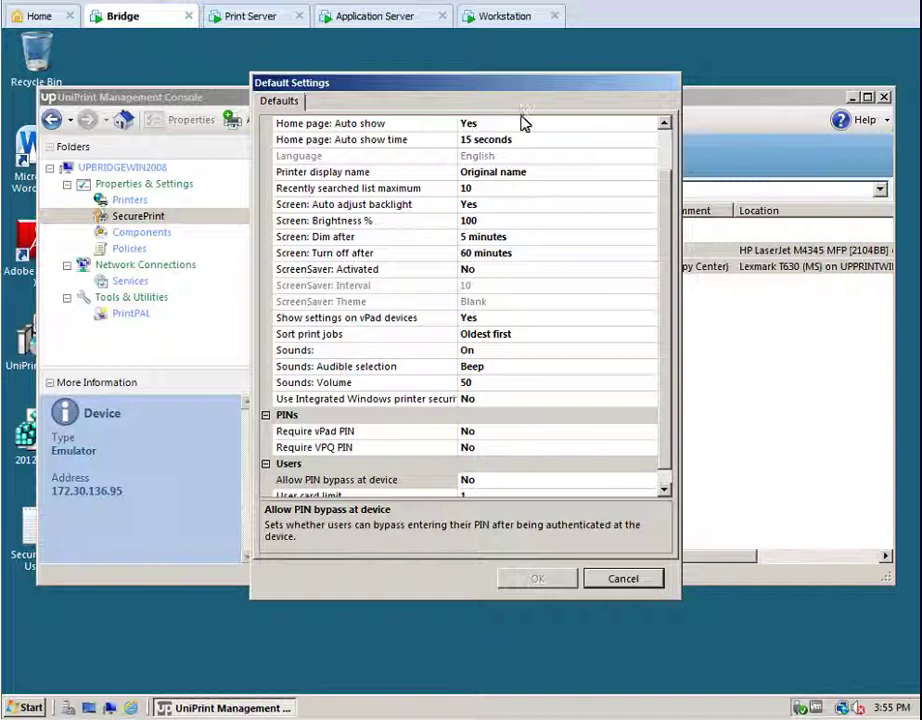
scroll(667, 226, up, 1)
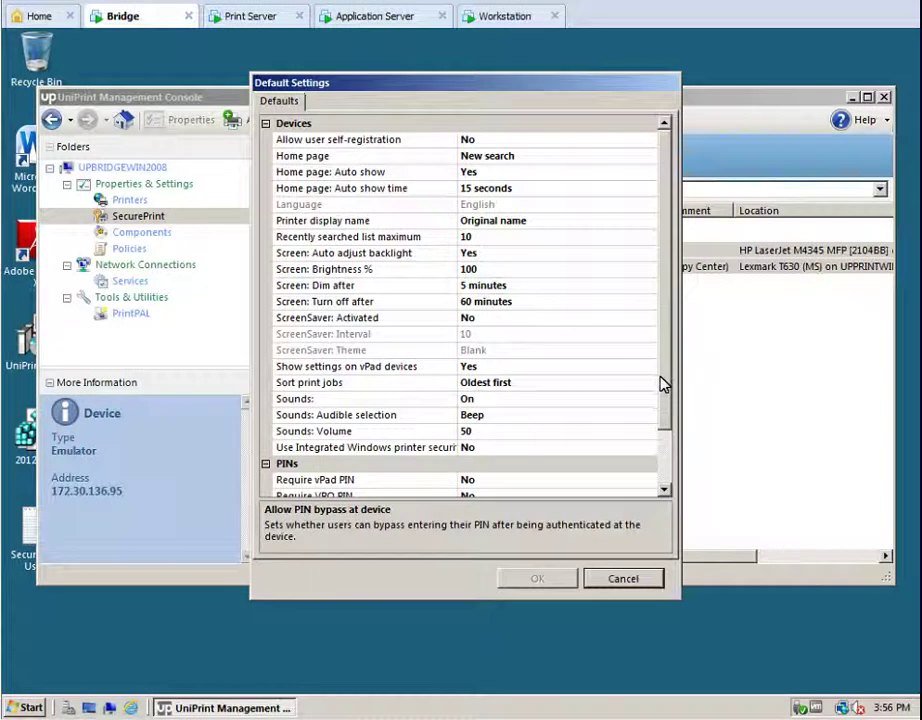
scroll(663, 383, down, 2)
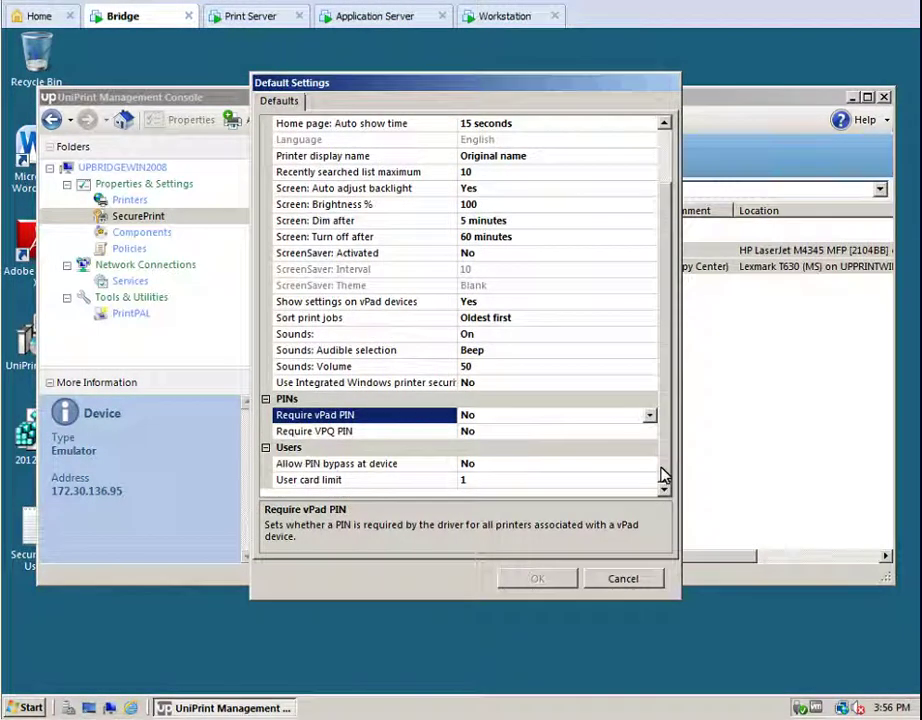
click(650, 415)
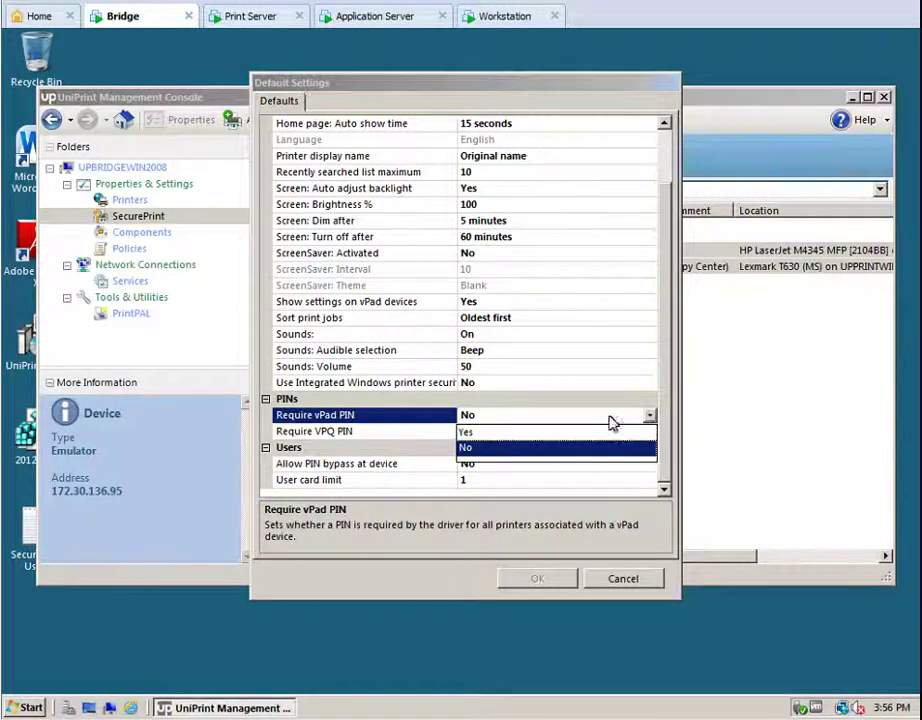
click(471, 431)
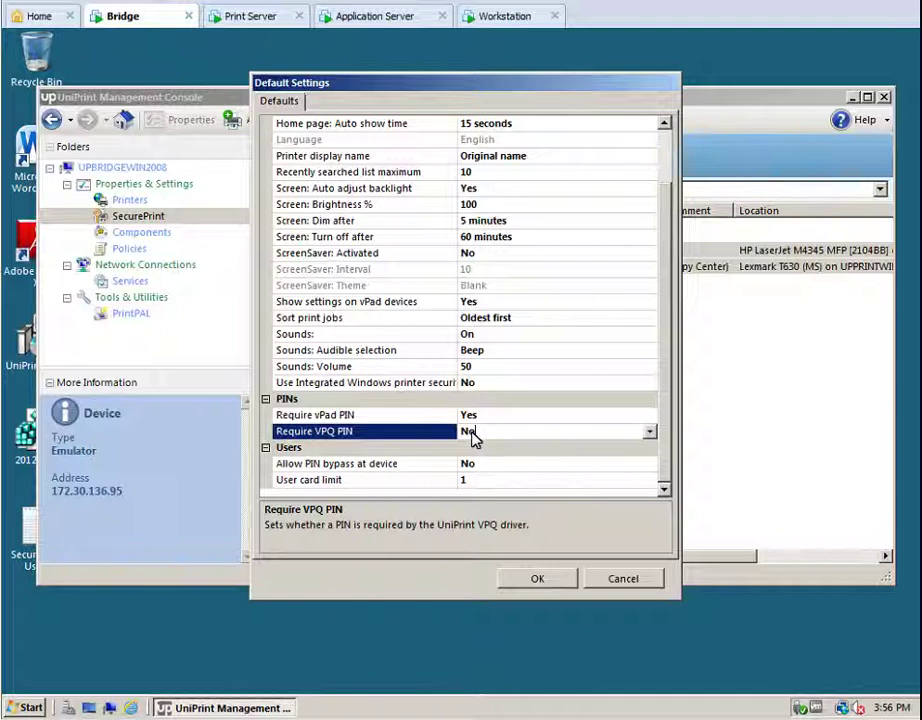
click(650, 432)
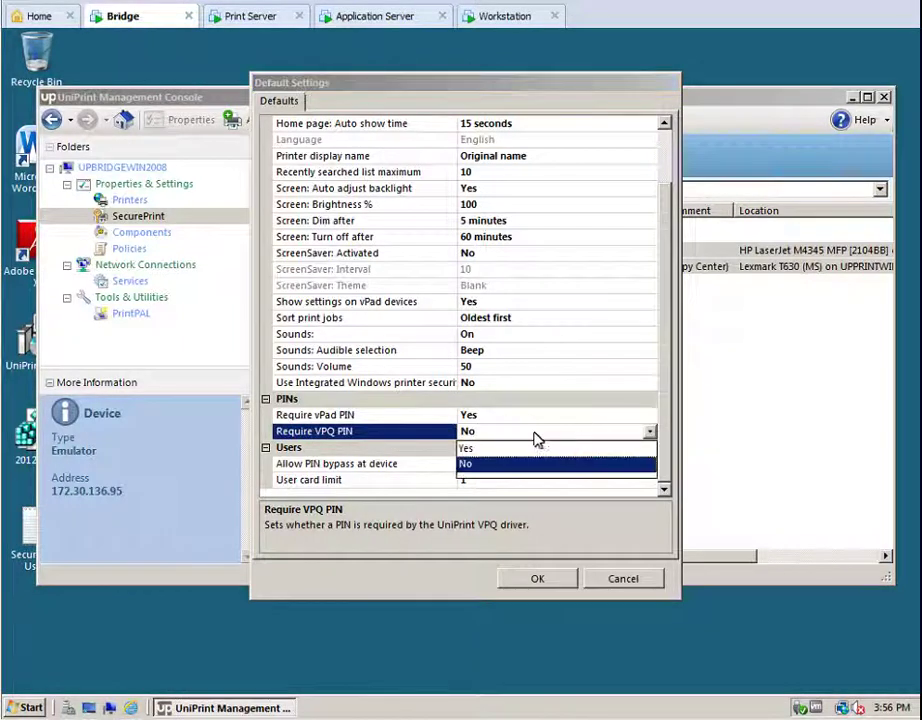
click(468, 448)
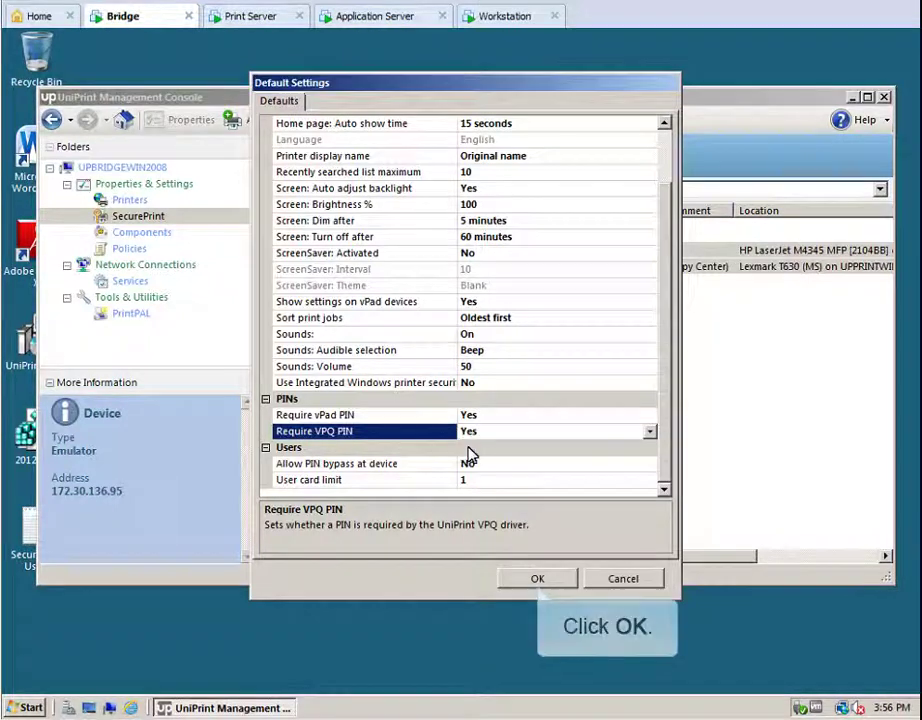
click(538, 580)
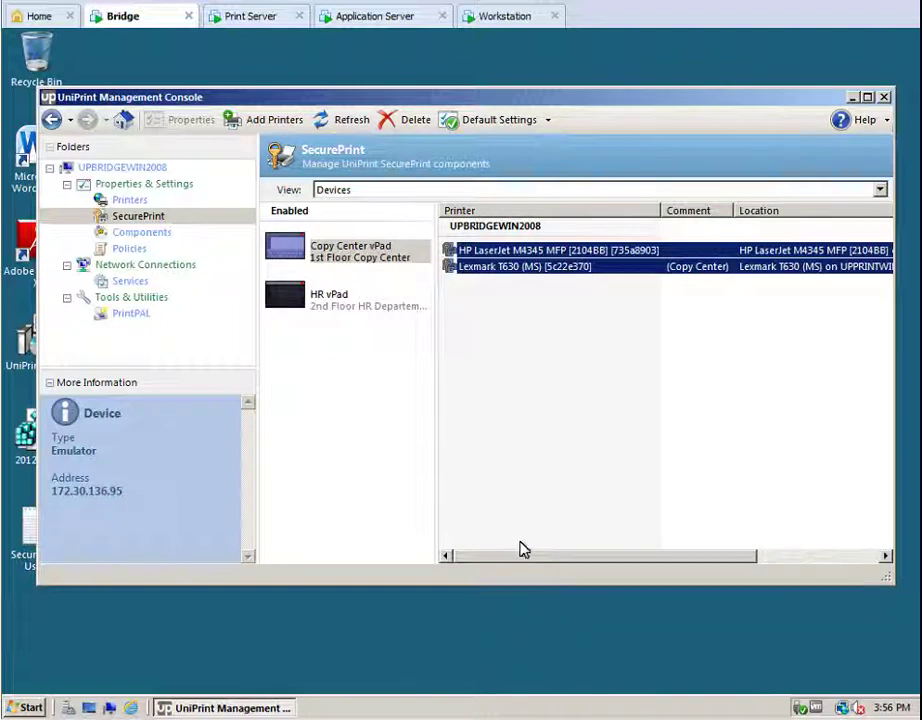
Bring up the emulator's Settings screen on the Workstation, then return to the Bridge console
click(500, 16)
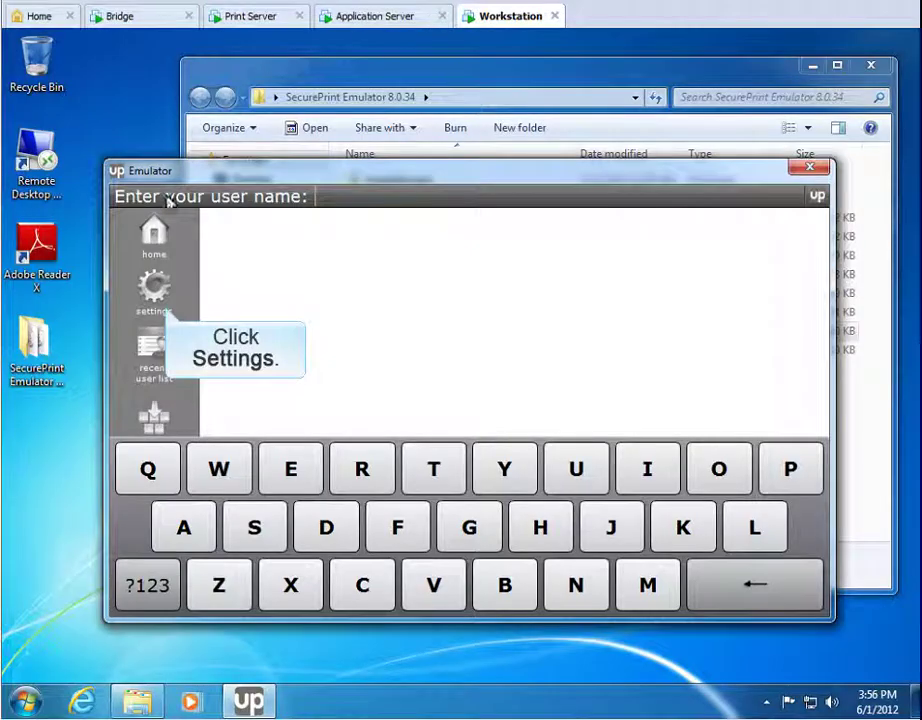
click(154, 289)
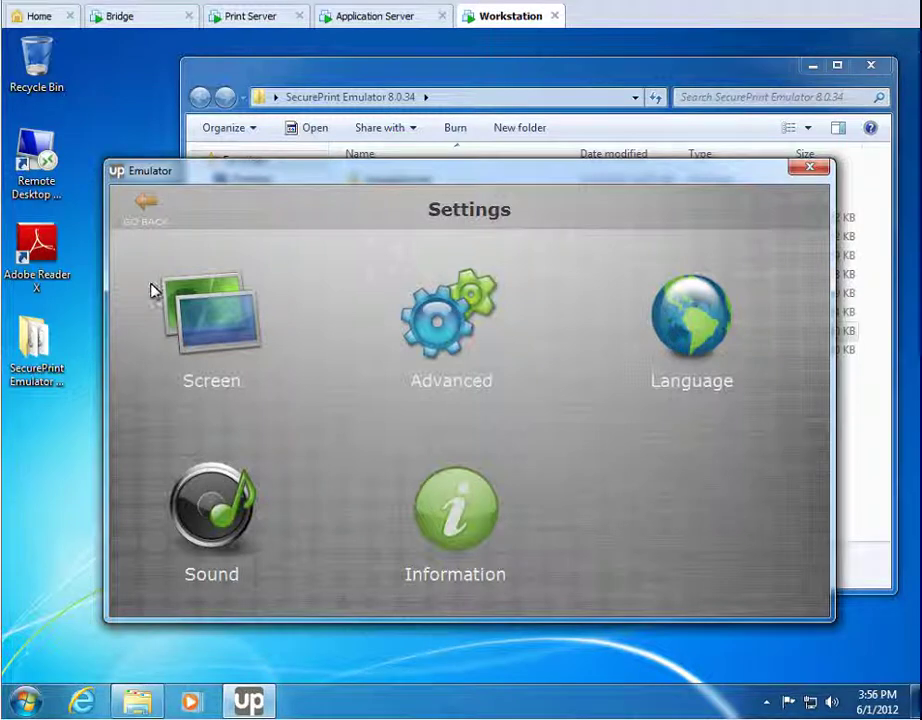
click(120, 18)
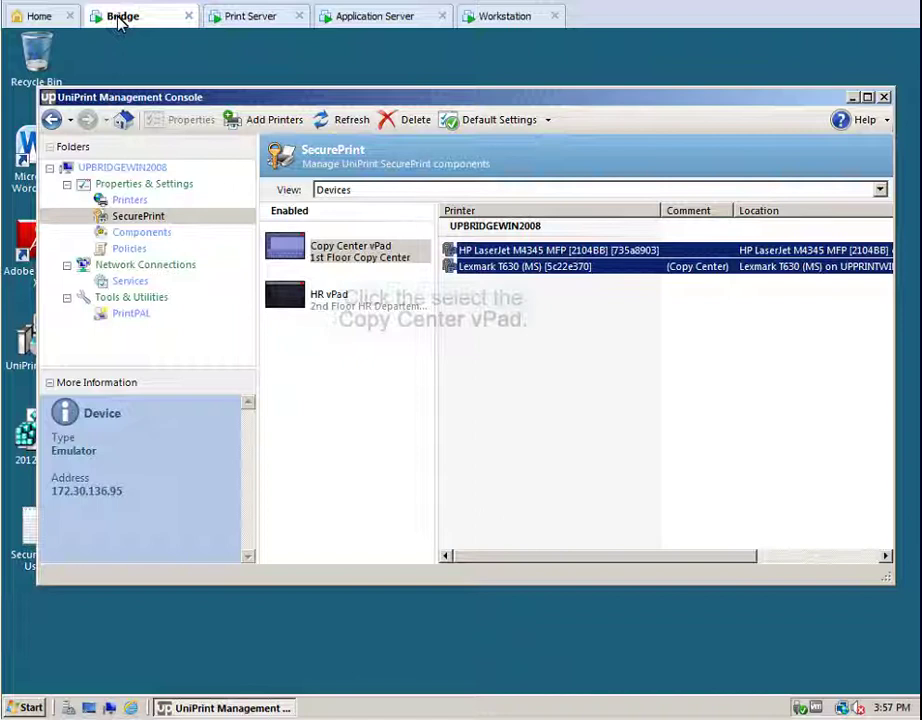
Set Copy Center vPad's 'Show settings on vPad devices' option to No and save
click(330, 254)
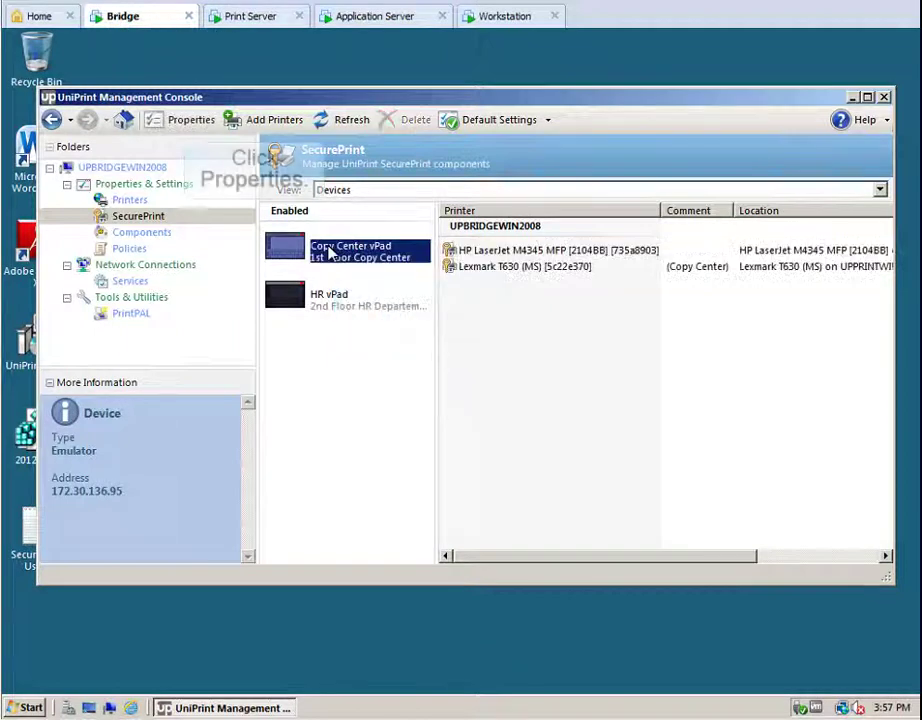
click(186, 120)
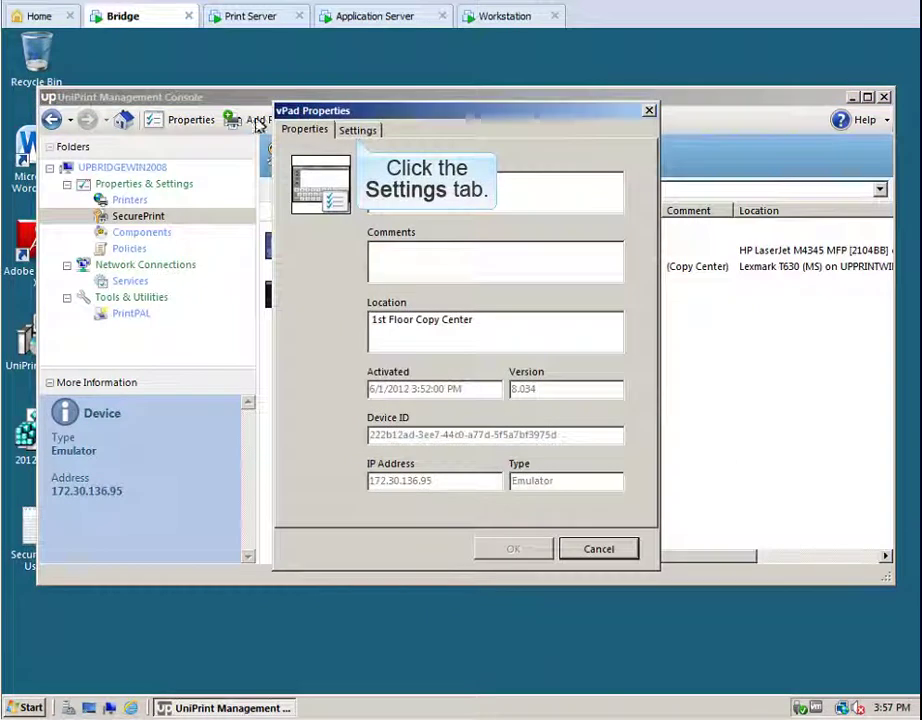
click(358, 131)
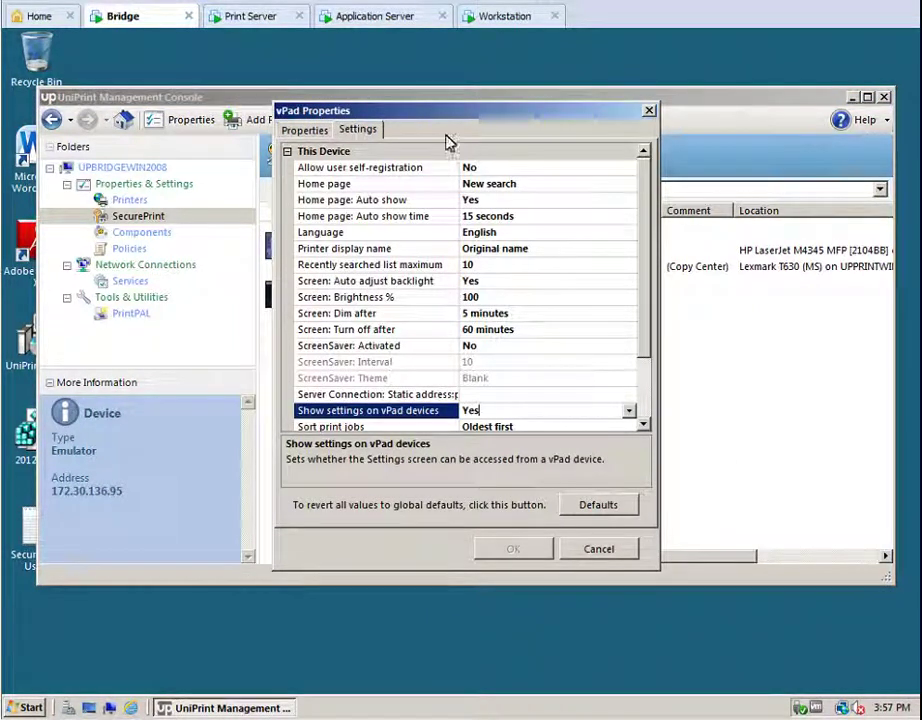
click(630, 413)
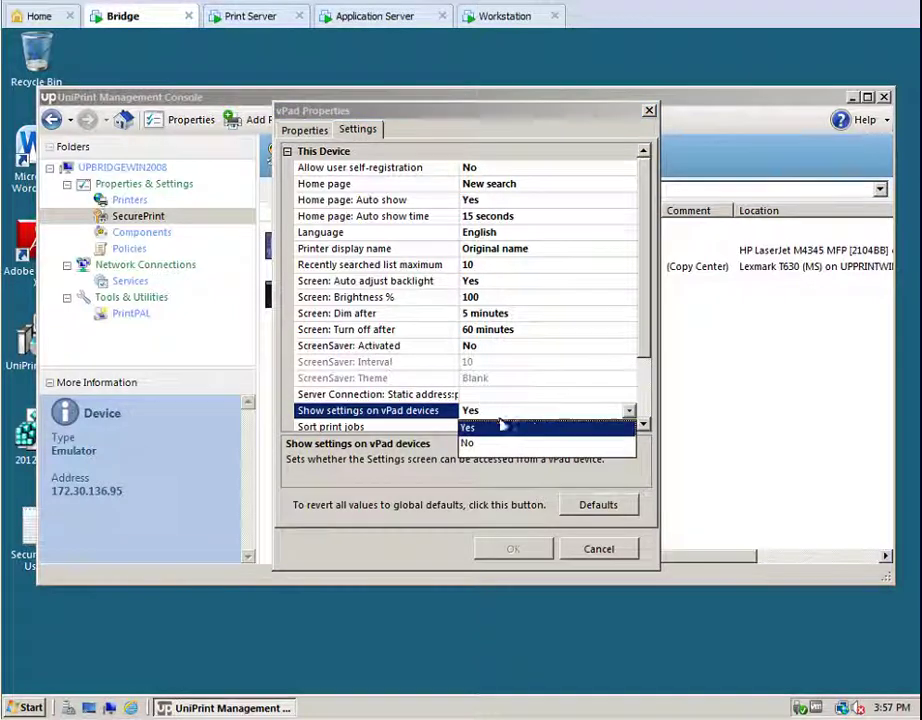
click(468, 446)
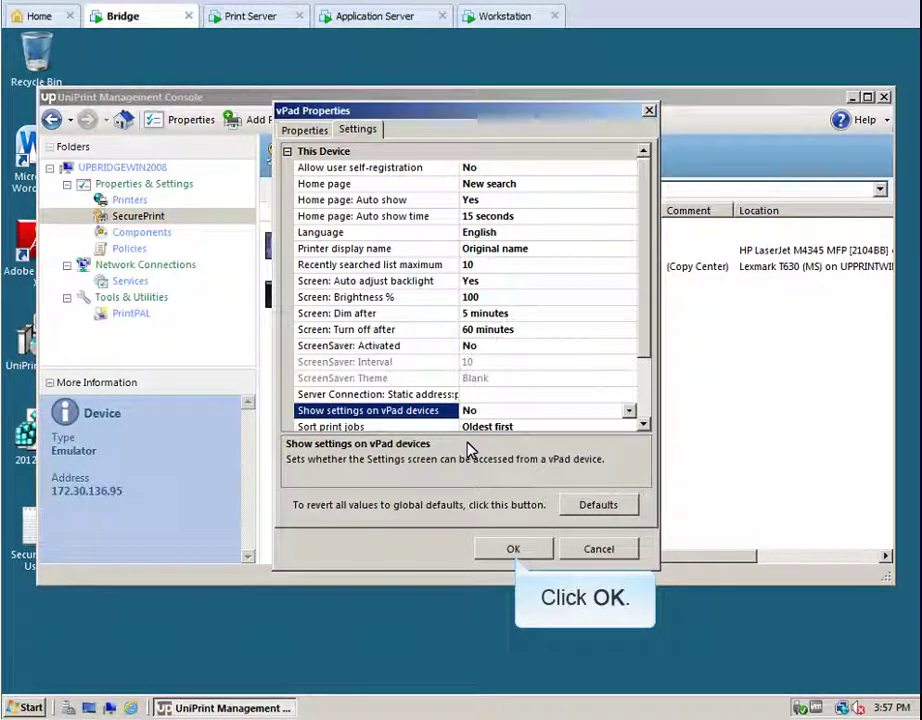
click(512, 549)
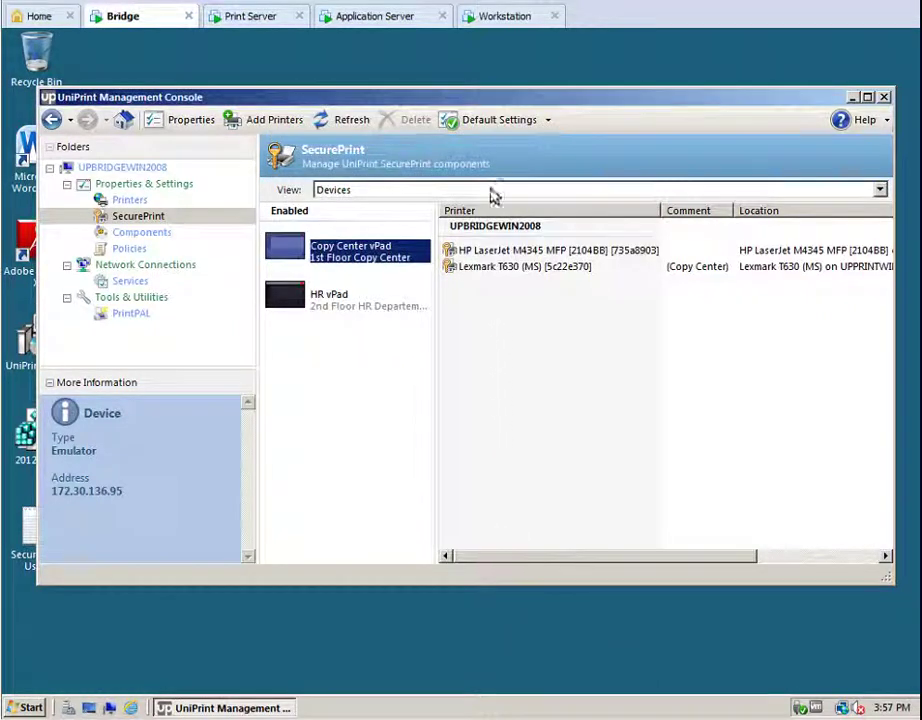
click(492, 21)
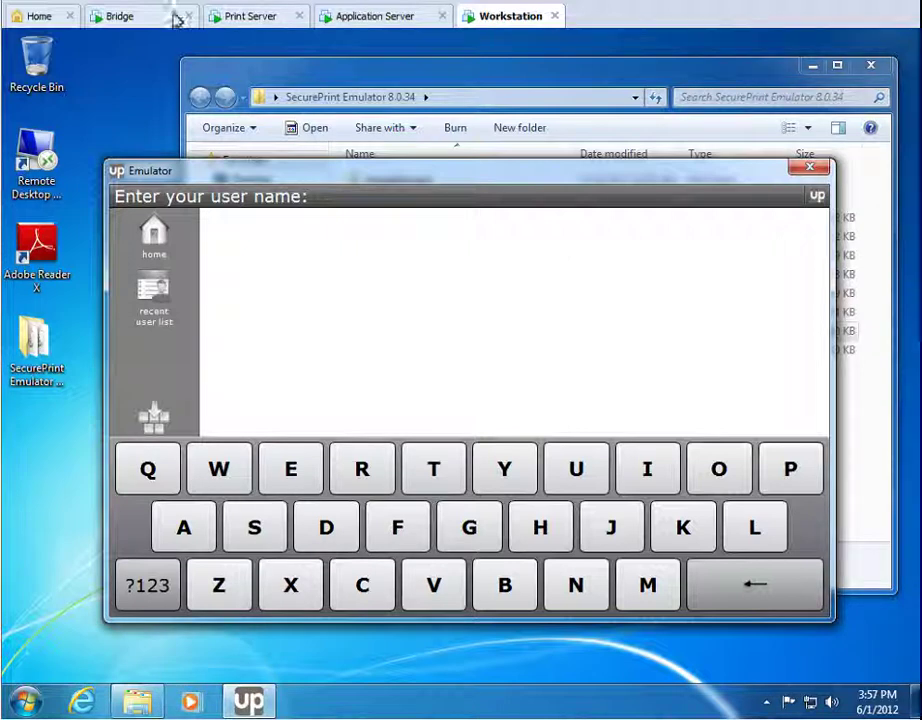
click(125, 17)
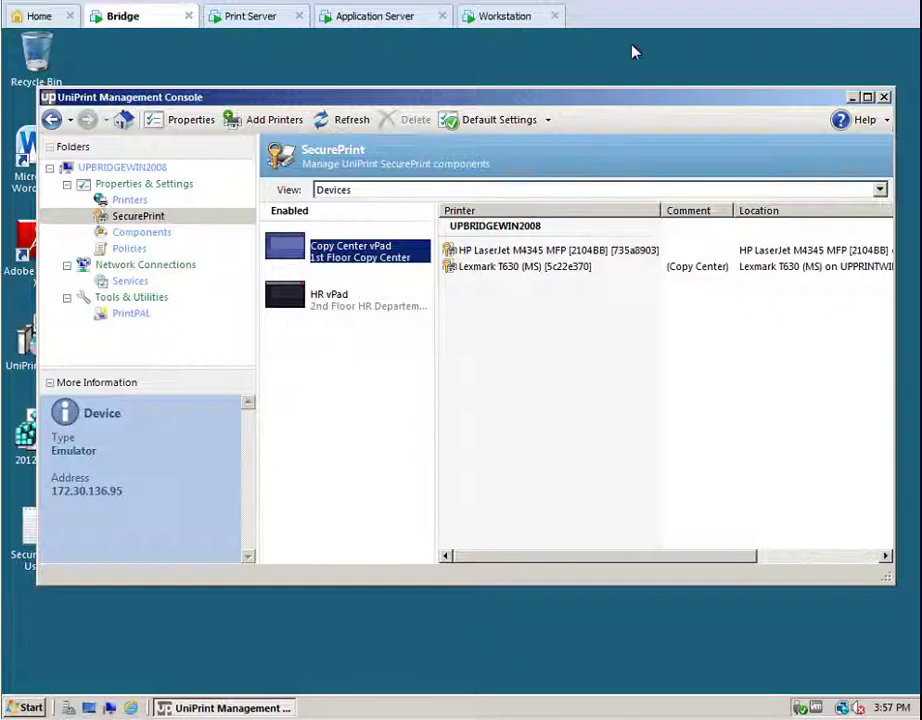
Choose Users/Cards from the SecurePrint View dropdown
click(879, 190)
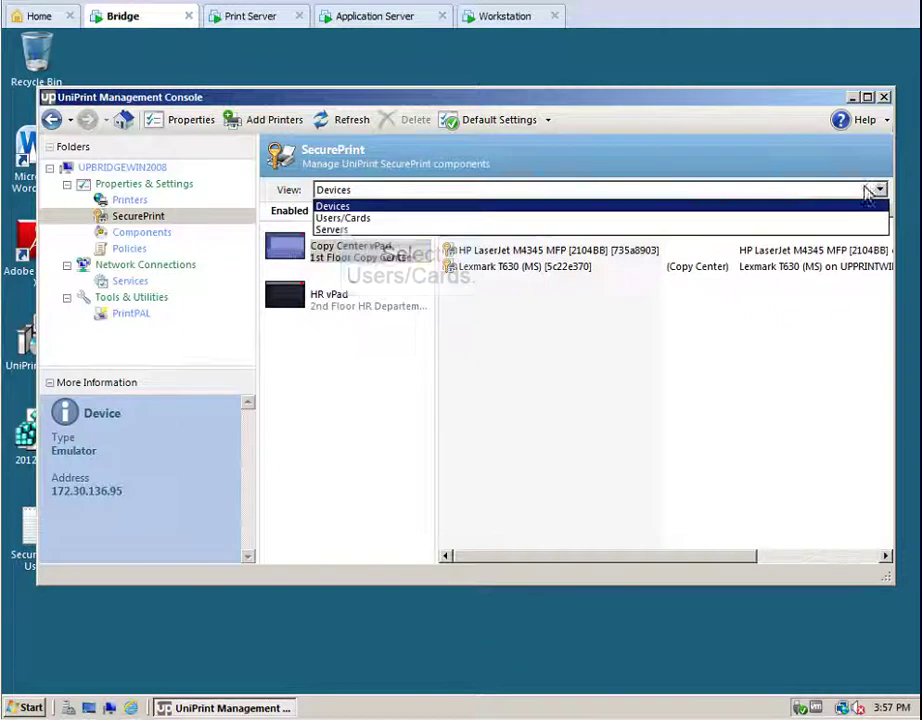
click(342, 218)
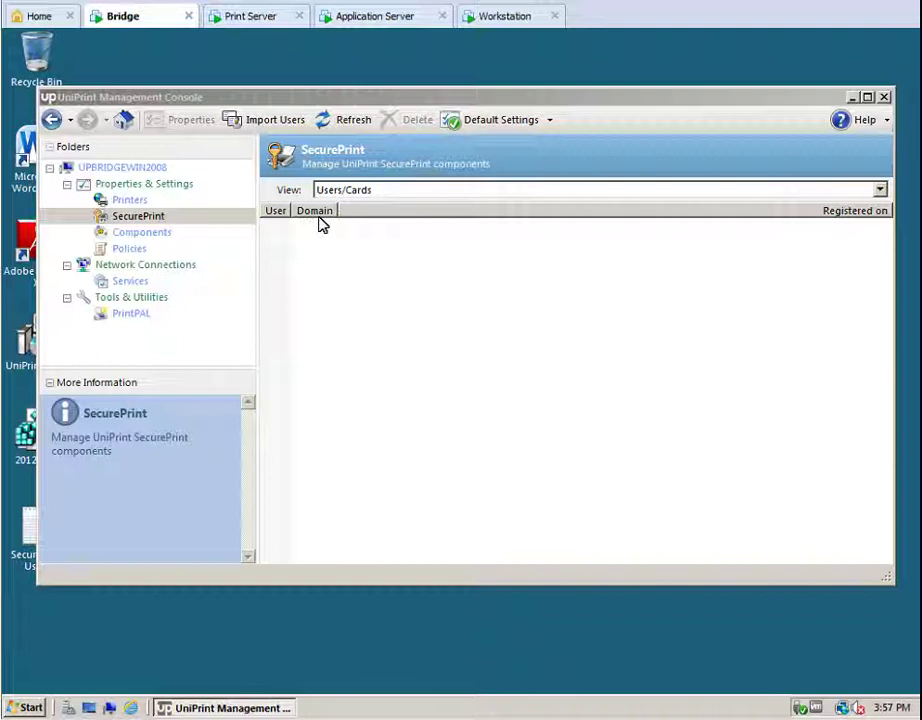
double_click(31, 528)
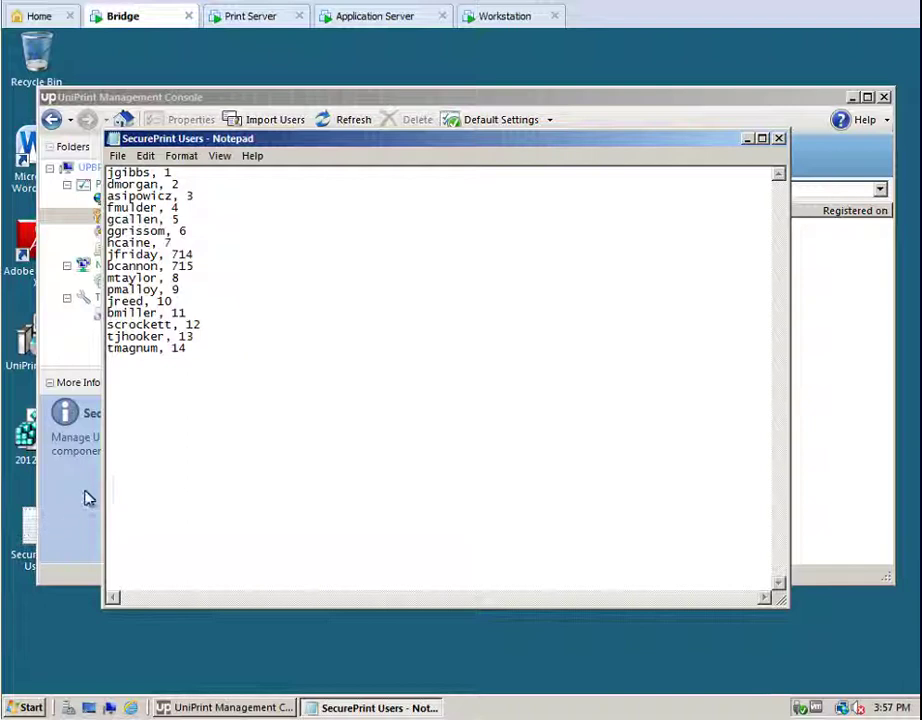
drag(150, 173, 120, 173)
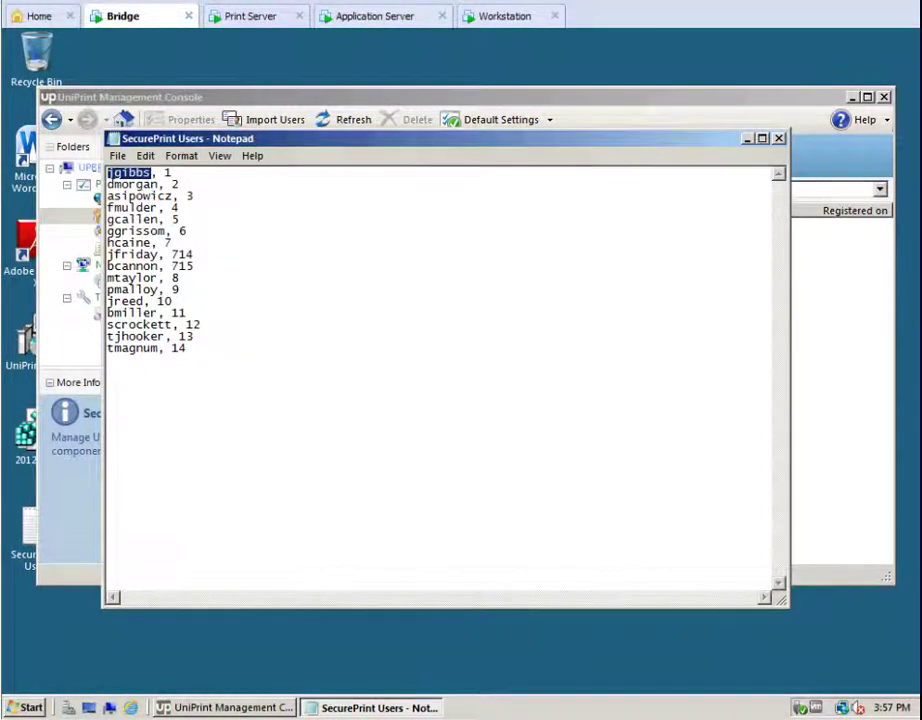
click(108, 172)
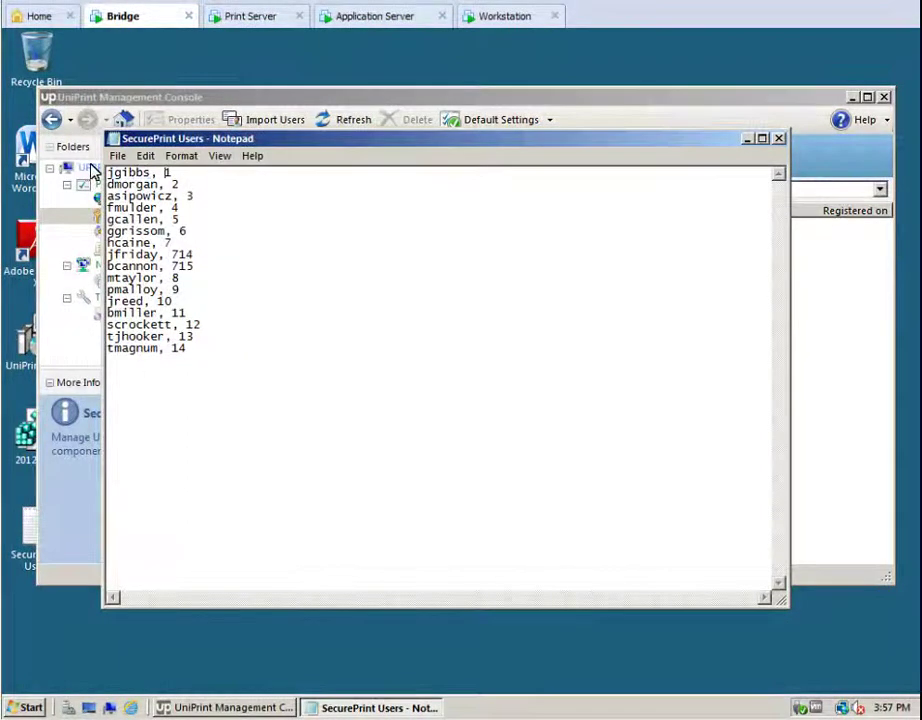
double_click(168, 172)
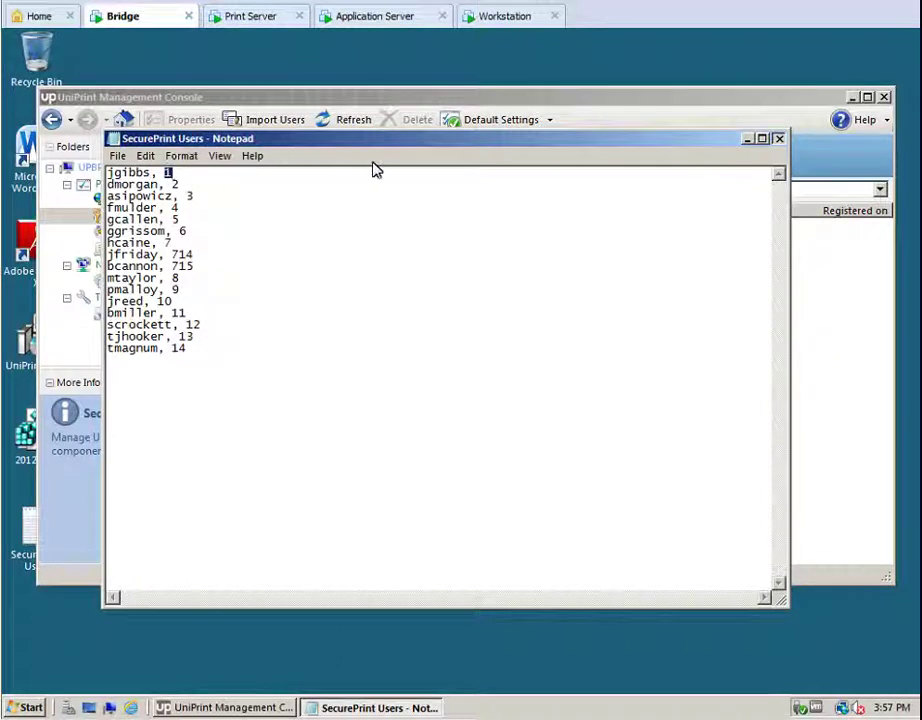
click(779, 139)
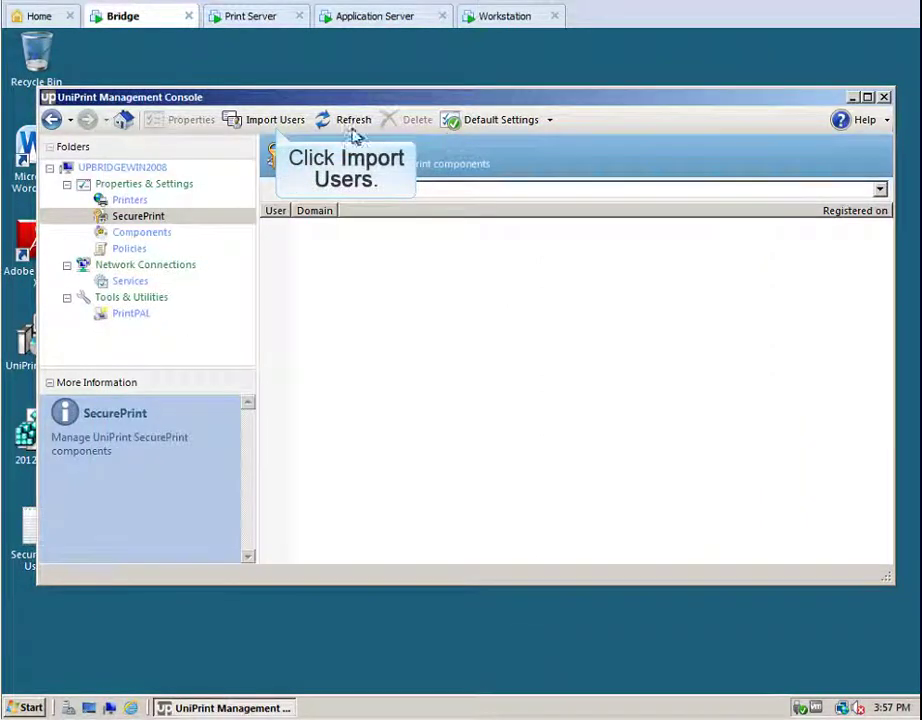
Start importing users from the SecurePrint Users file, keeping the comma delimiter
click(279, 121)
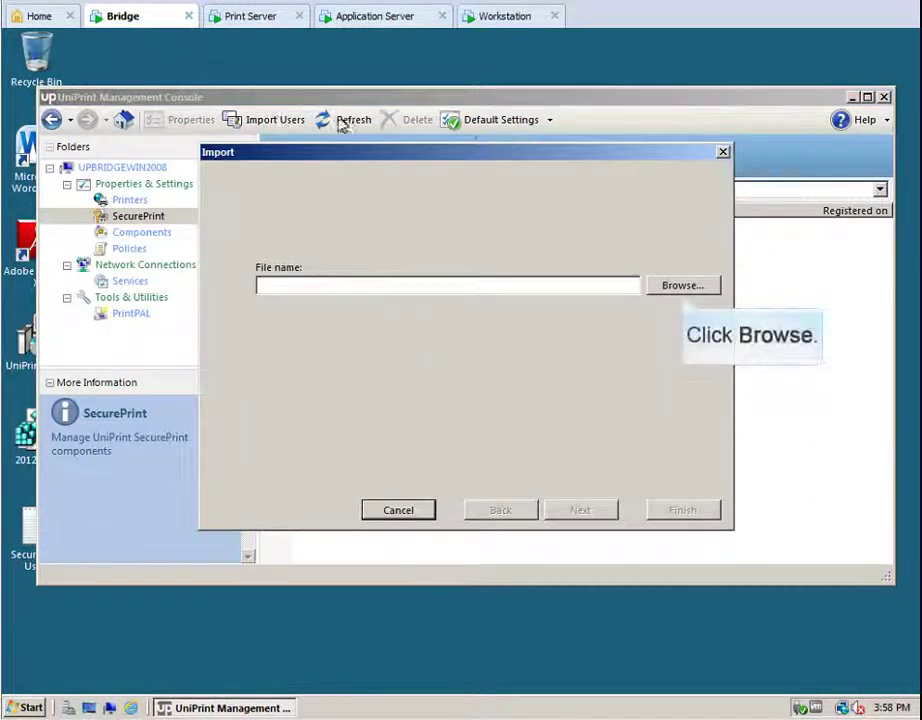
click(684, 288)
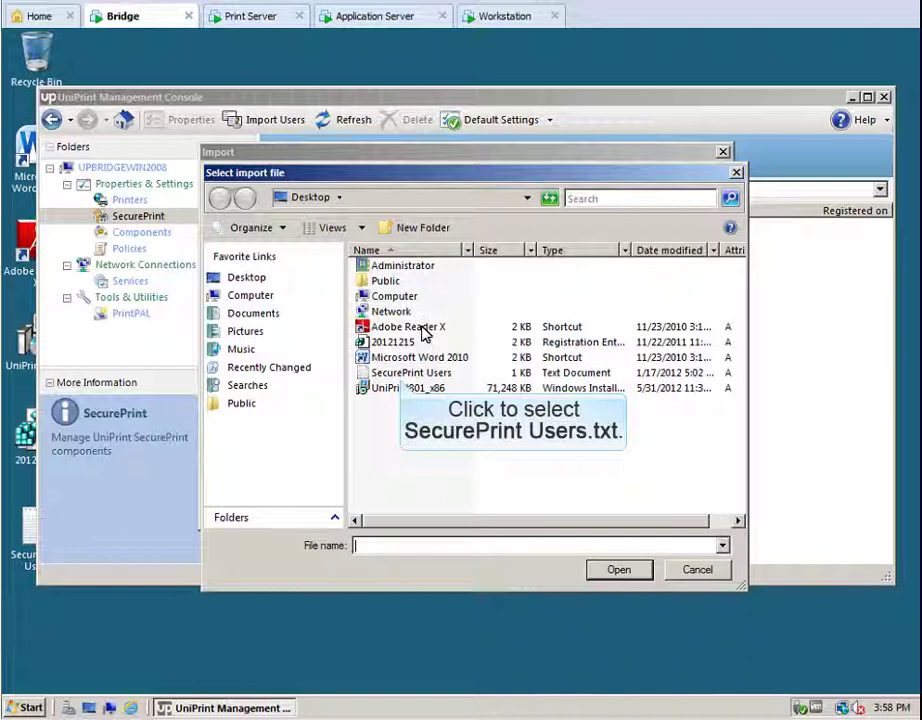
click(403, 373)
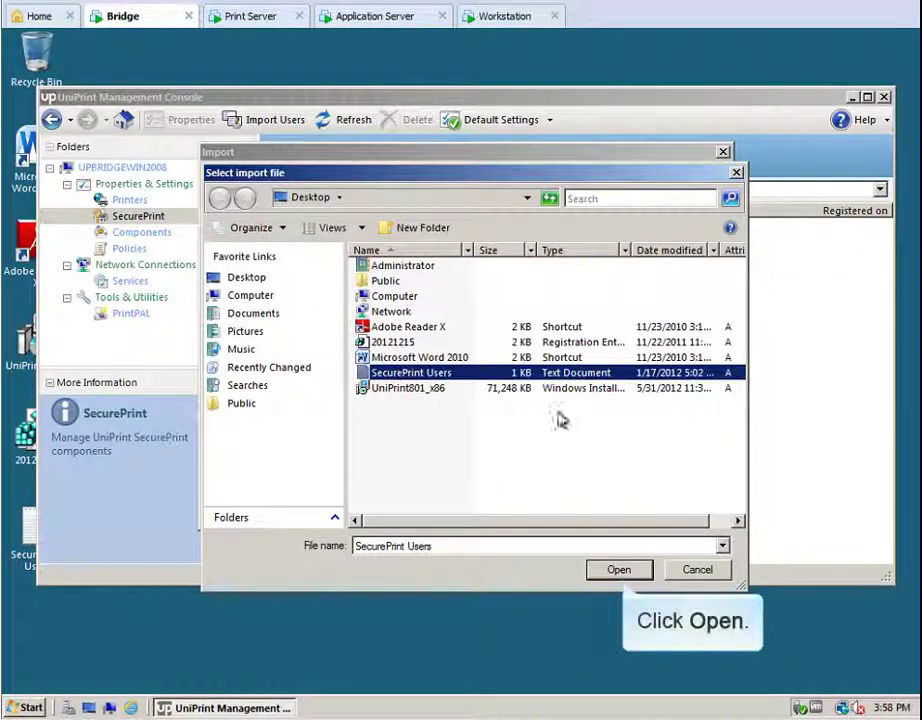
click(619, 570)
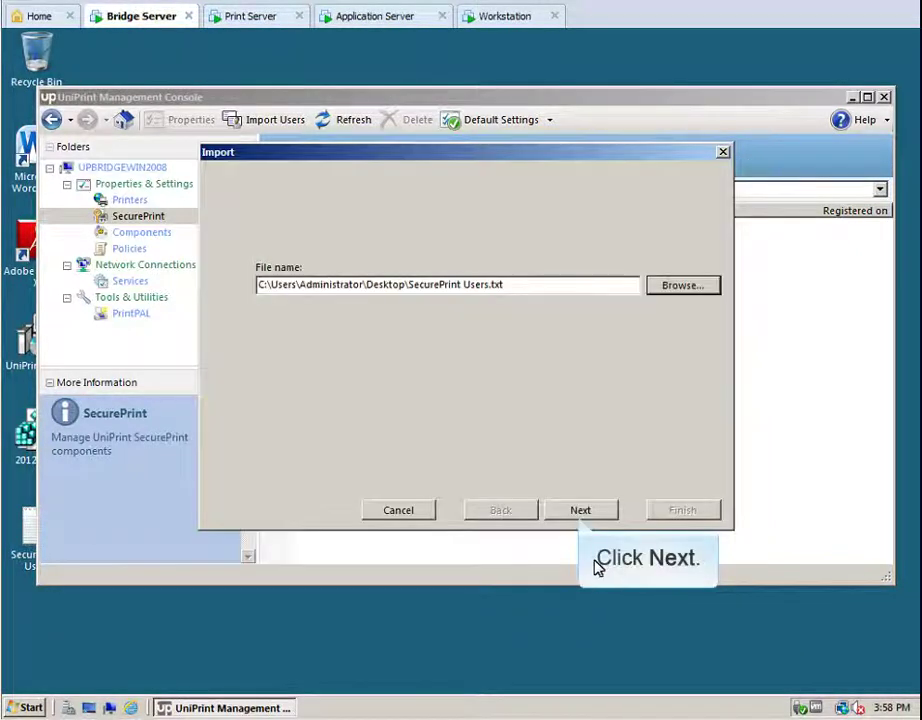
click(578, 512)
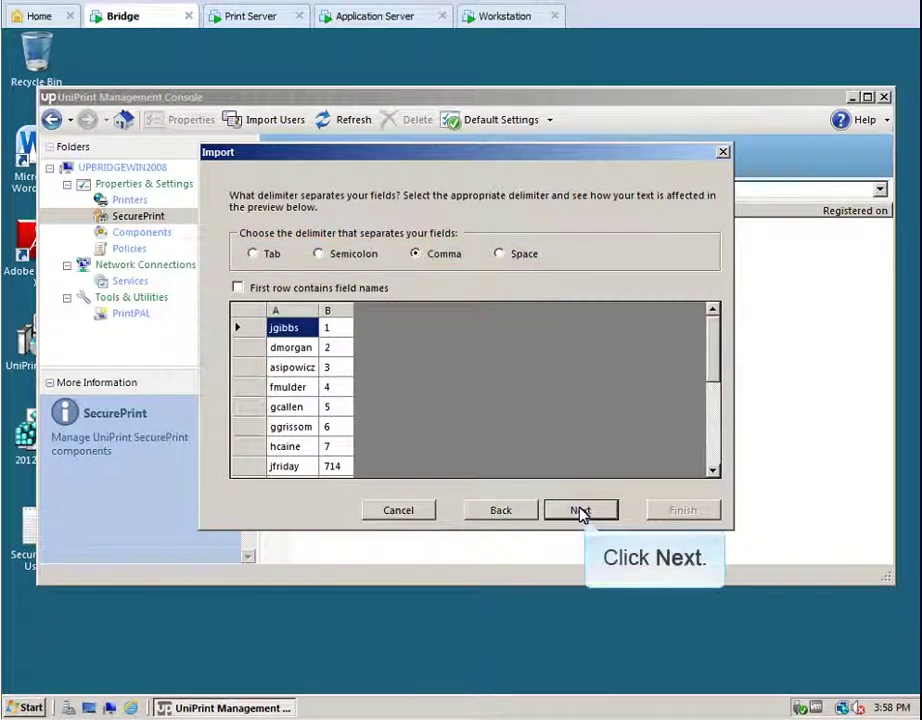
click(580, 512)
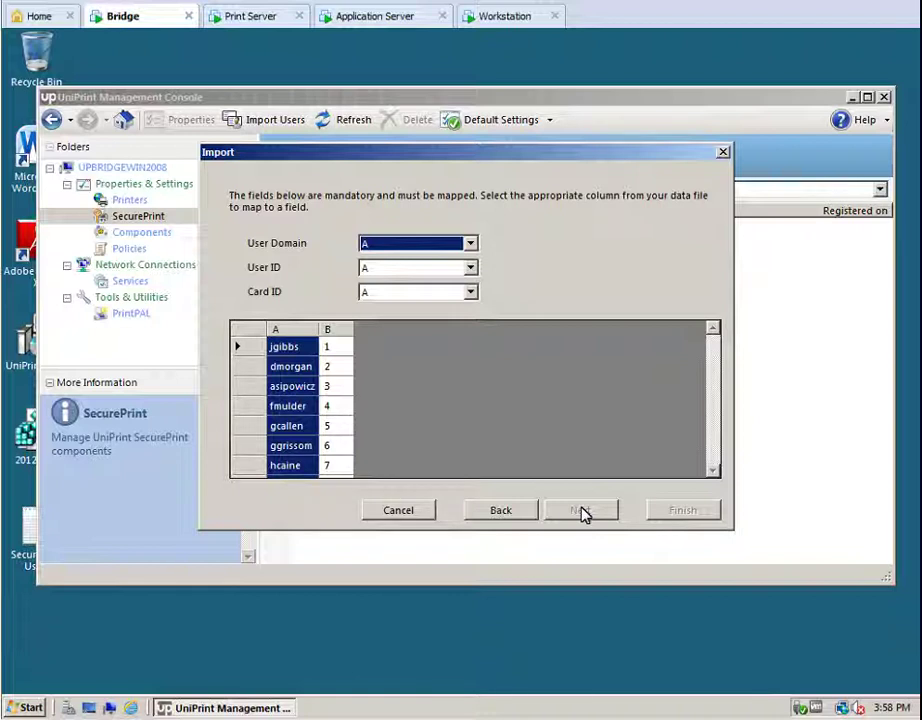
Map User Domain to constant mycompany.com, User ID to column A, Card ID to column B, and finish
click(470, 244)
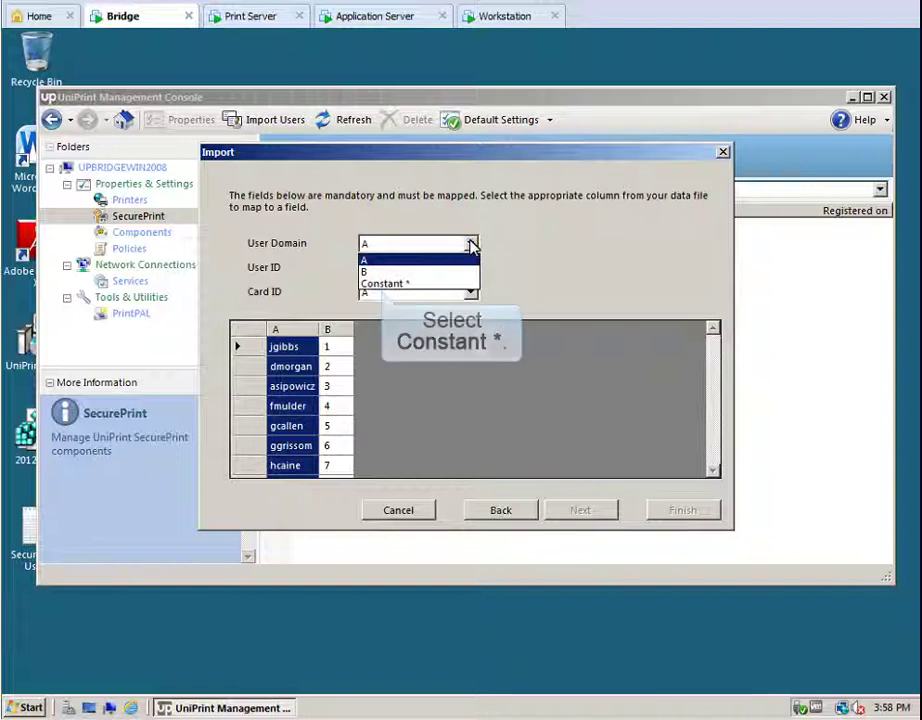
click(385, 285)
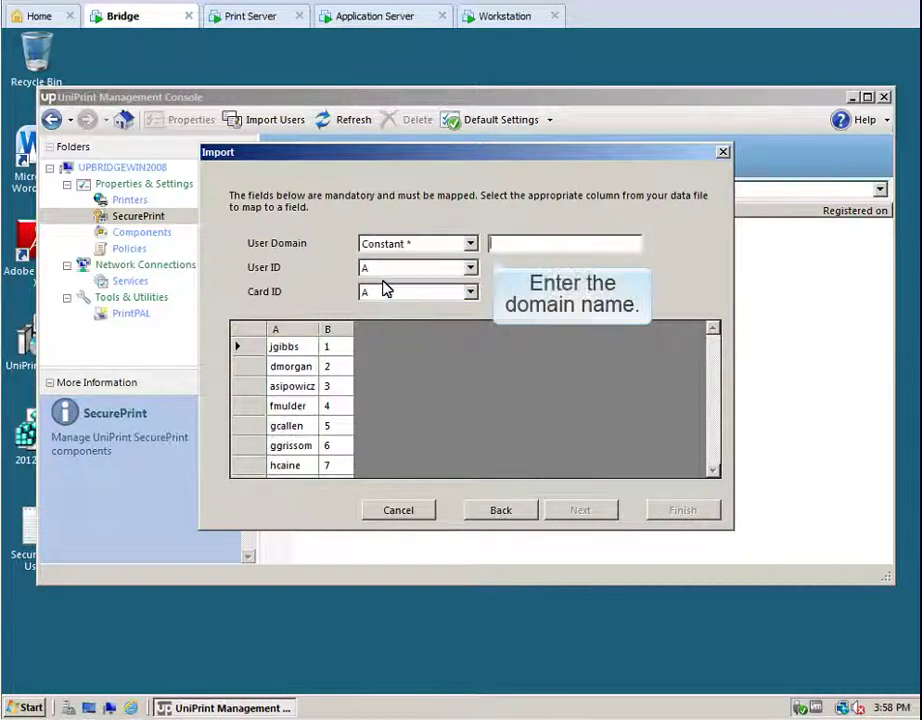
click(491, 244)
text(mycompany.com)
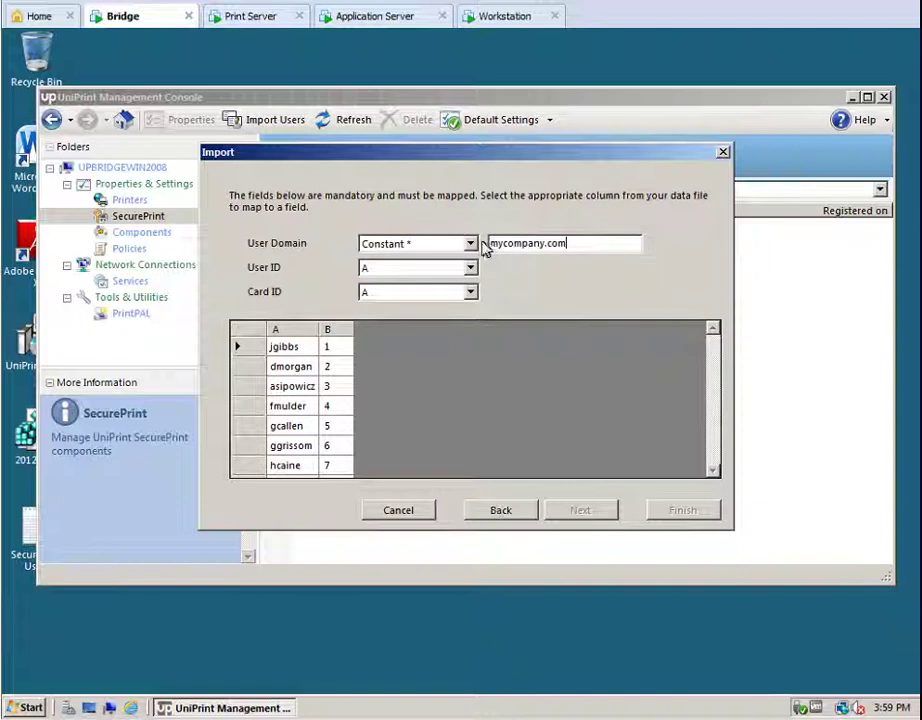
click(470, 268)
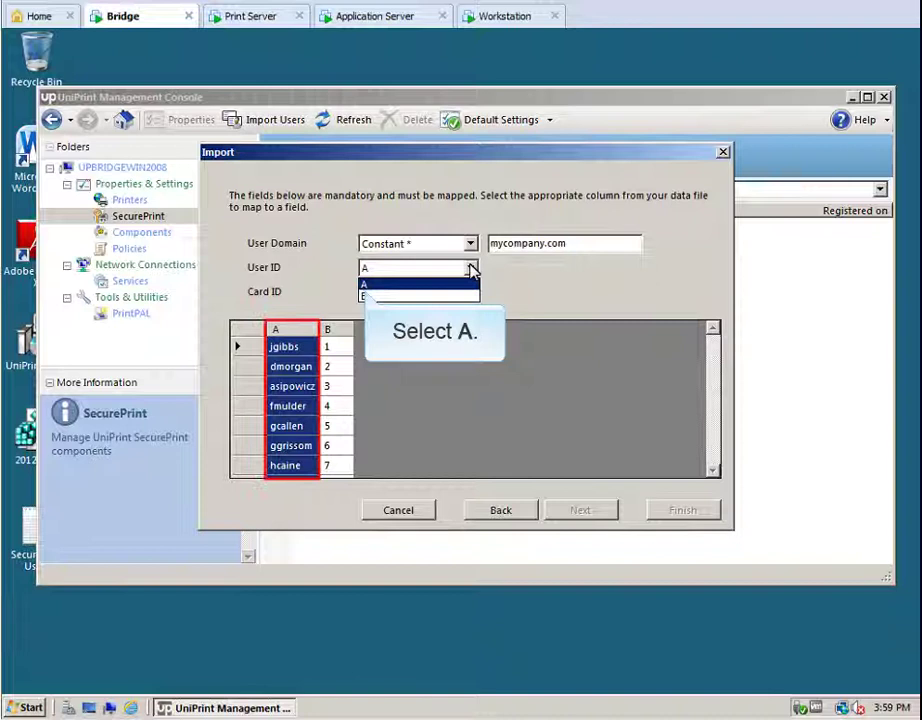
click(366, 290)
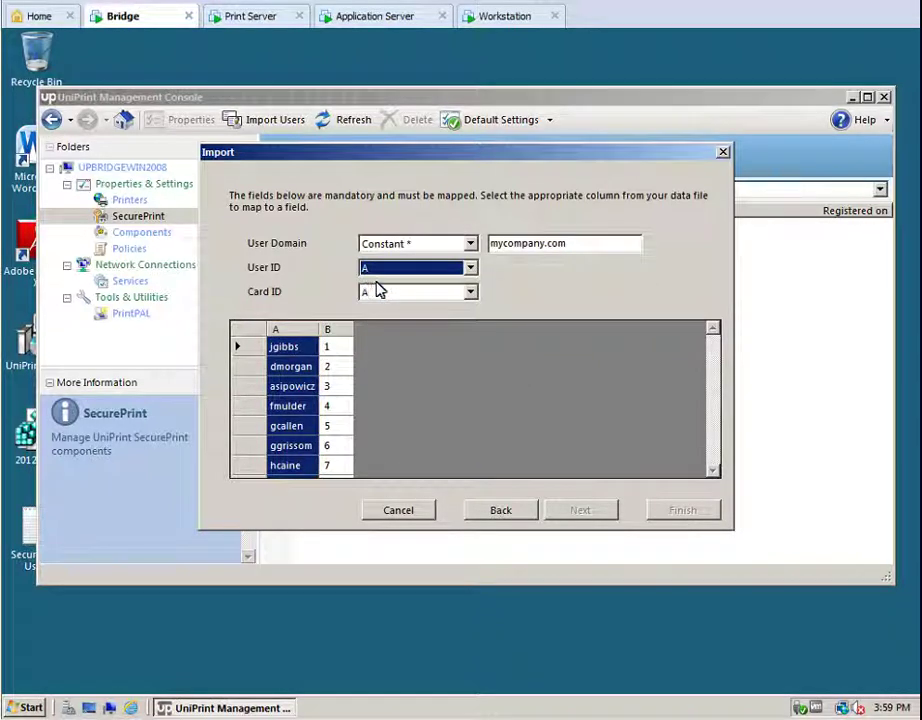
click(470, 292)
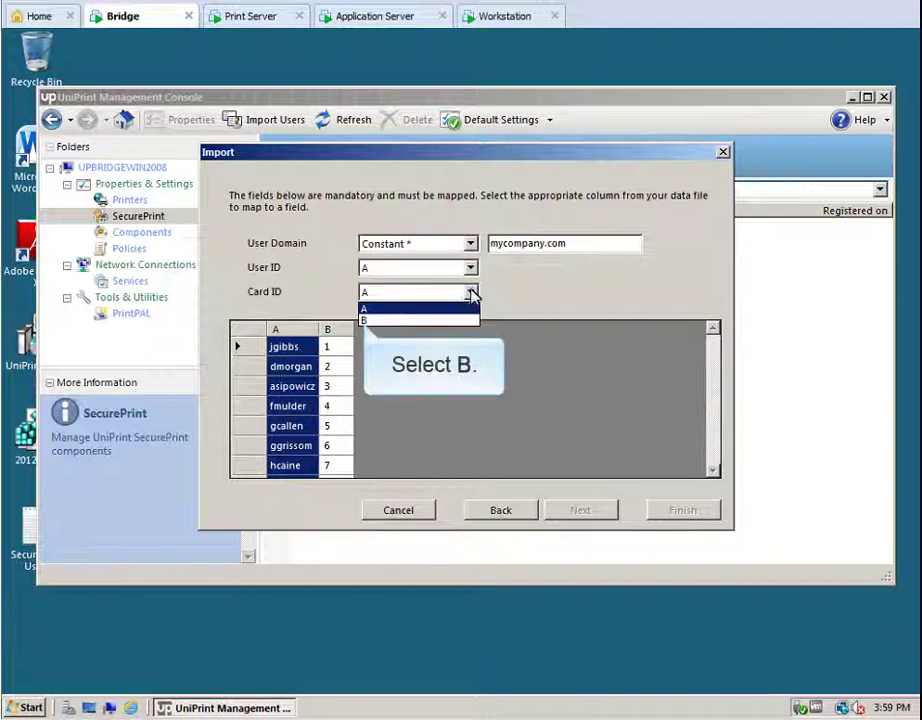
click(367, 318)
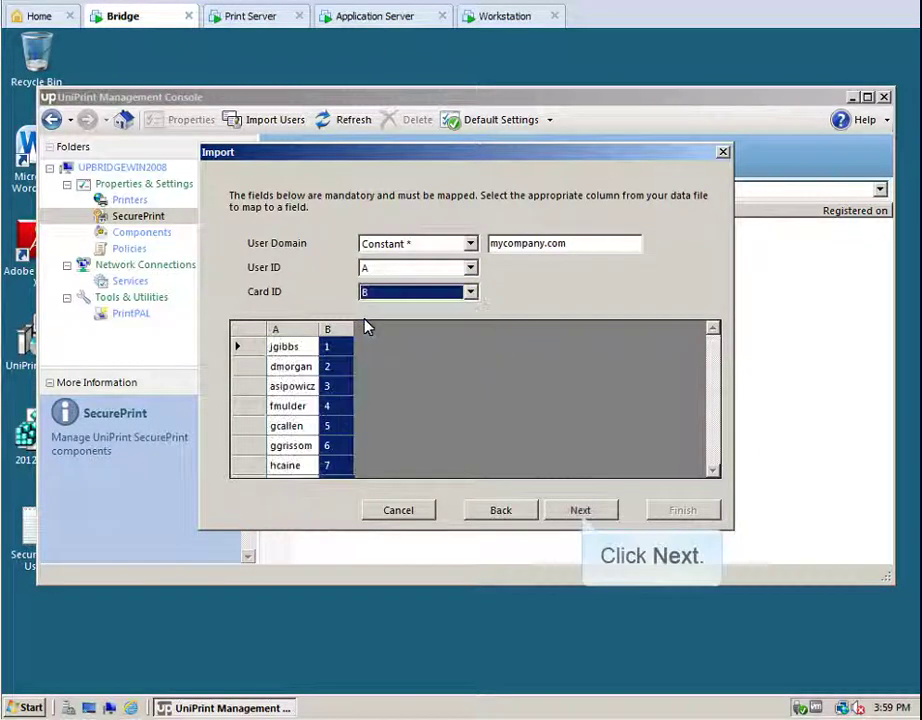
click(581, 510)
click(684, 511)
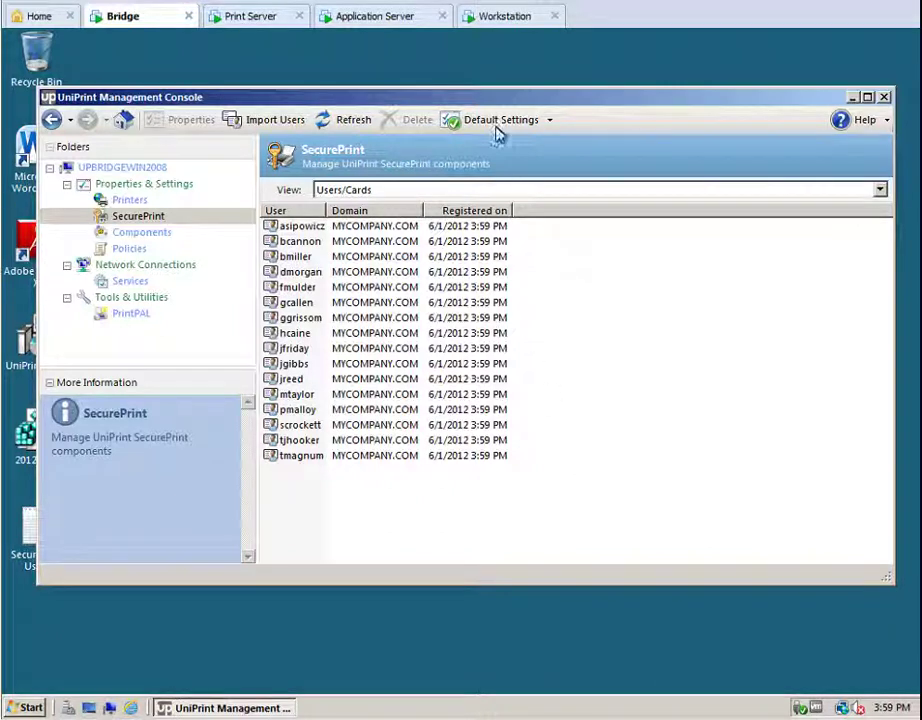
click(496, 16)
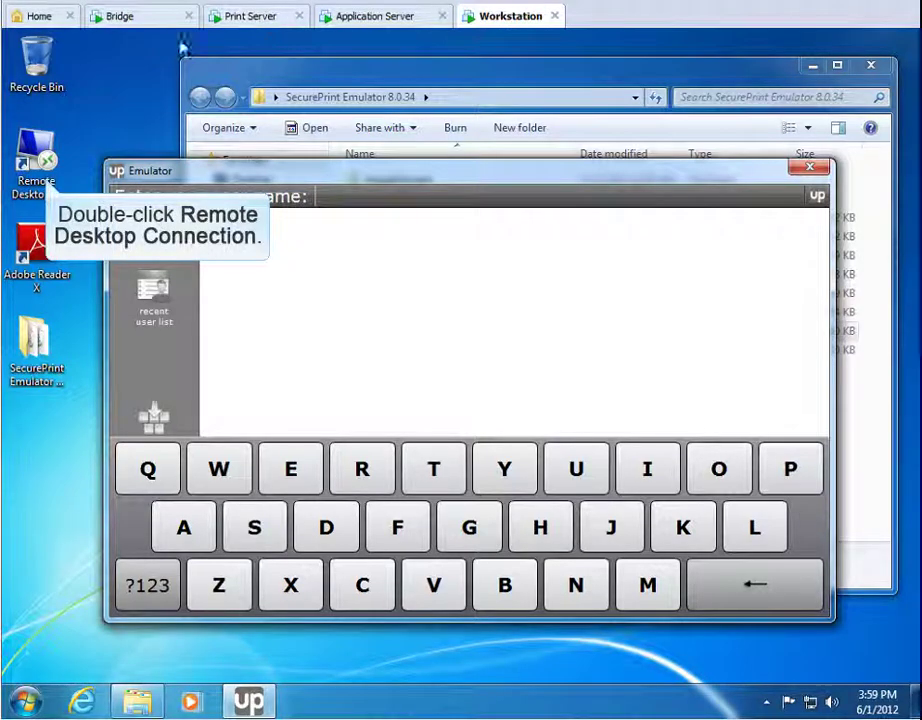
Start Remote Desktop and connect to the application server at 172.30.136.72
double_click(40, 160)
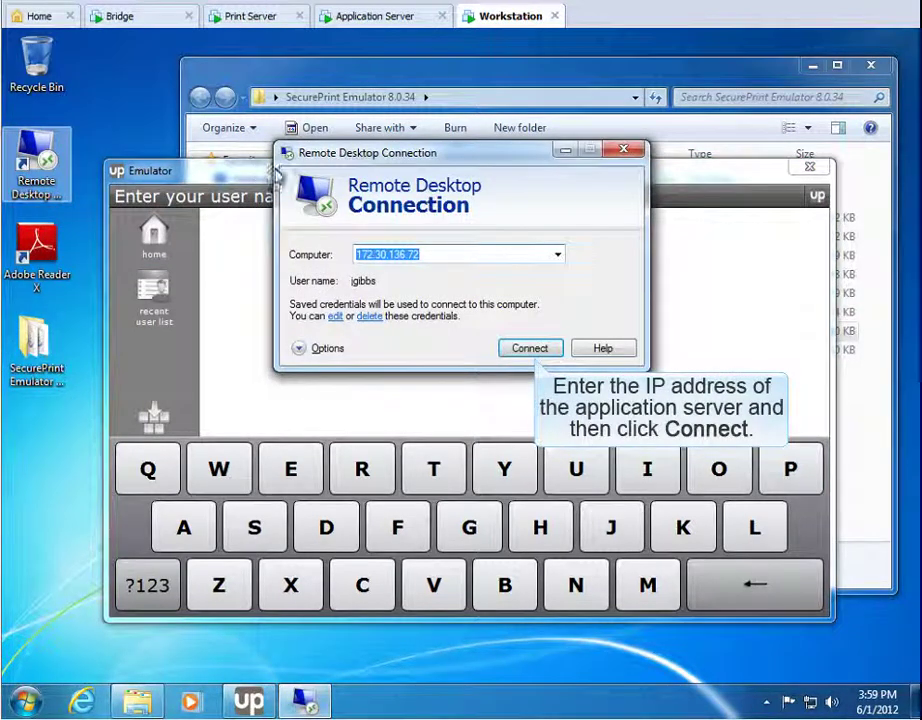
click(531, 349)
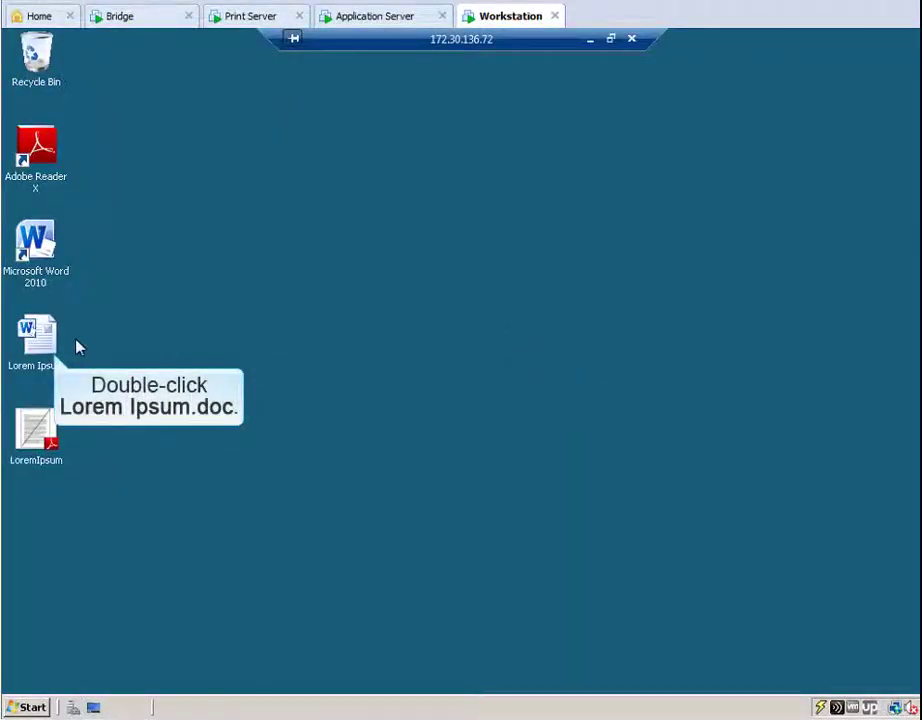
Open Lorem Ipsum.doc and review the UniPrint VPQ printer's SecurePrint tab, cancelling without changes
double_click(35, 338)
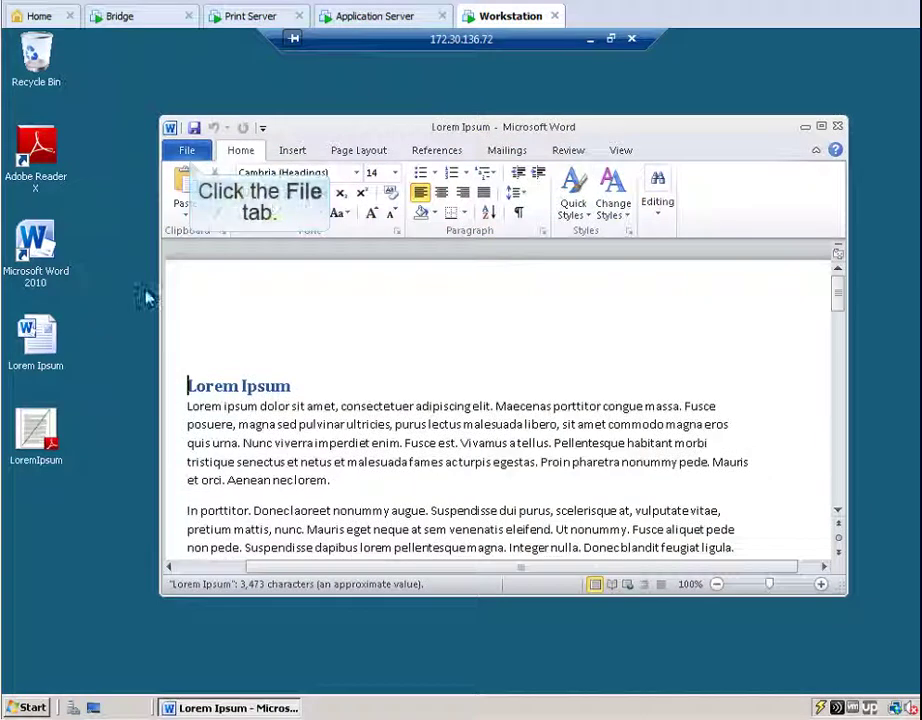
click(187, 151)
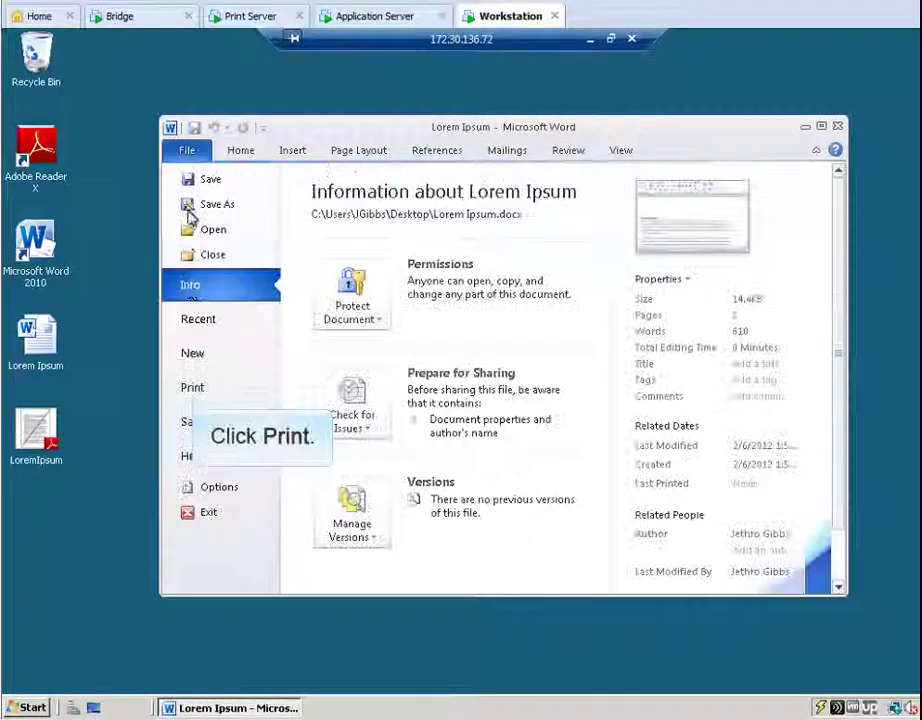
click(191, 389)
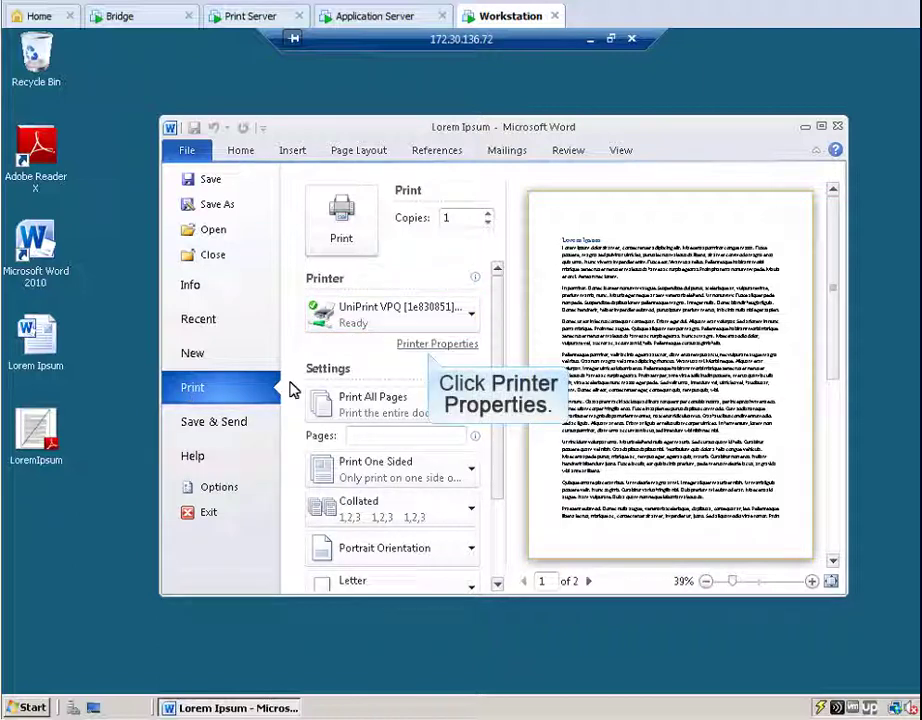
click(429, 345)
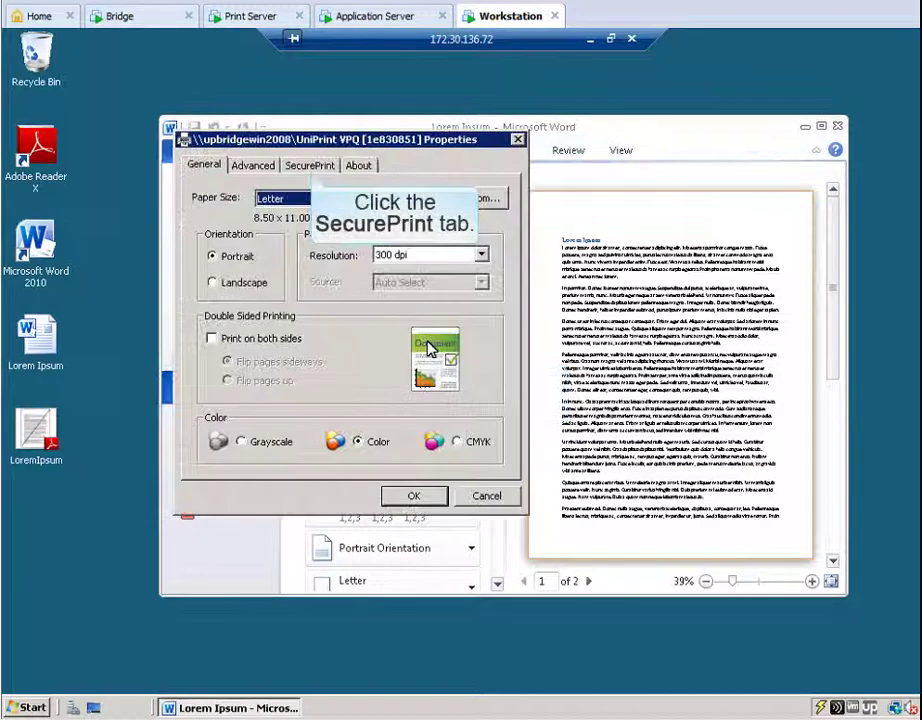
click(311, 166)
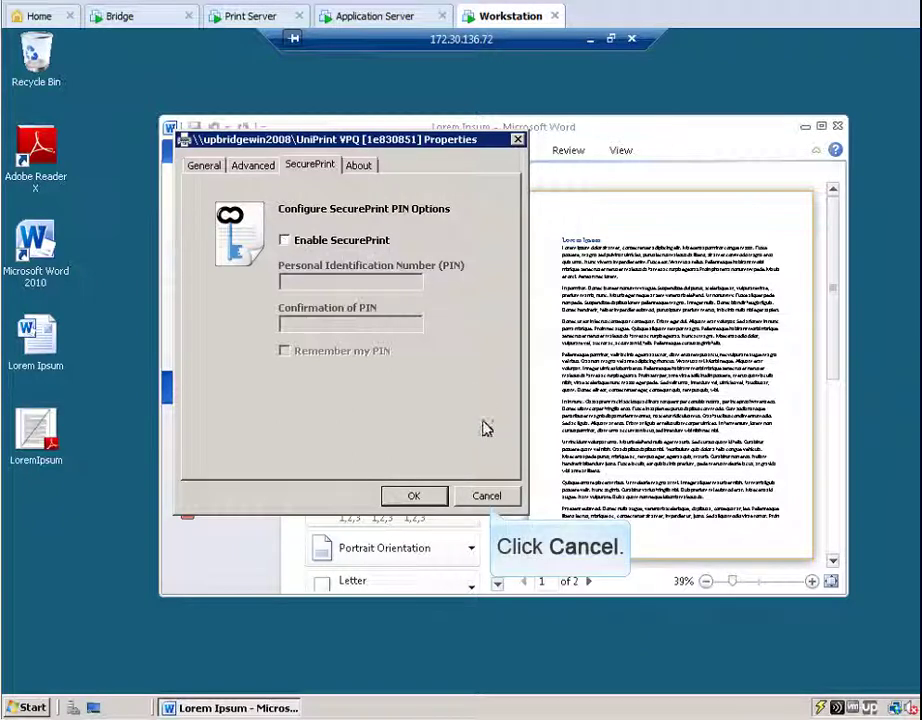
click(487, 496)
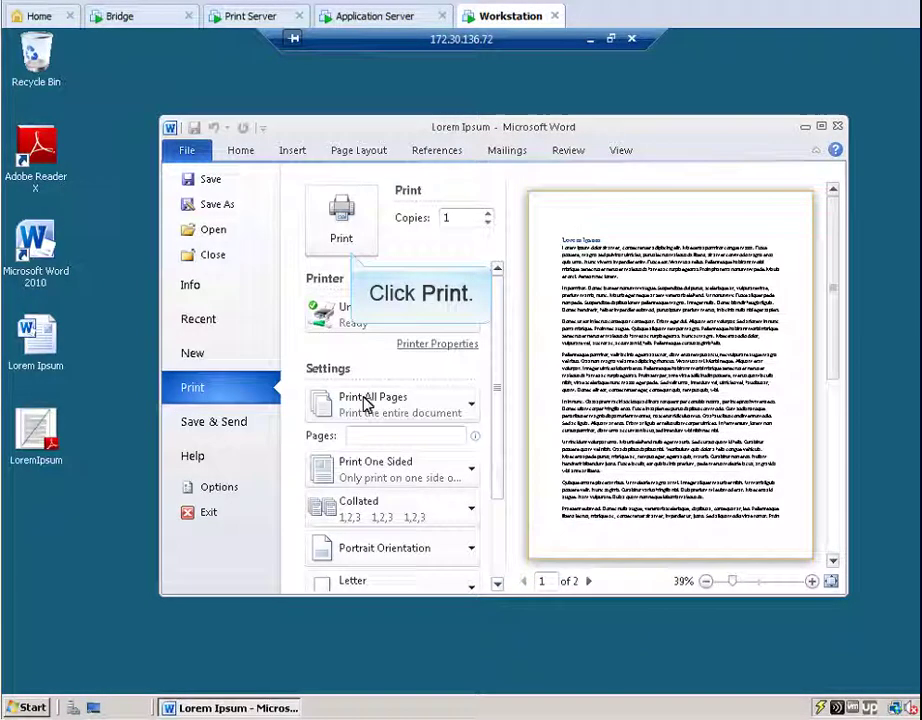
Print Lorem Ipsum with a four-digit SecurePrint PIN, confirmed and set to be remembered
click(341, 236)
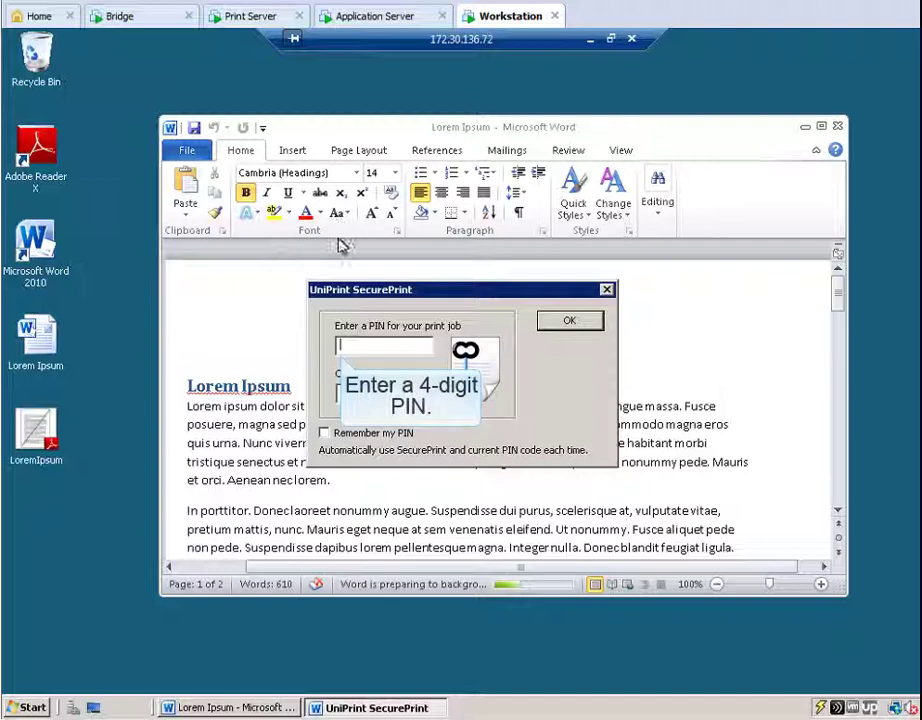
text(****)
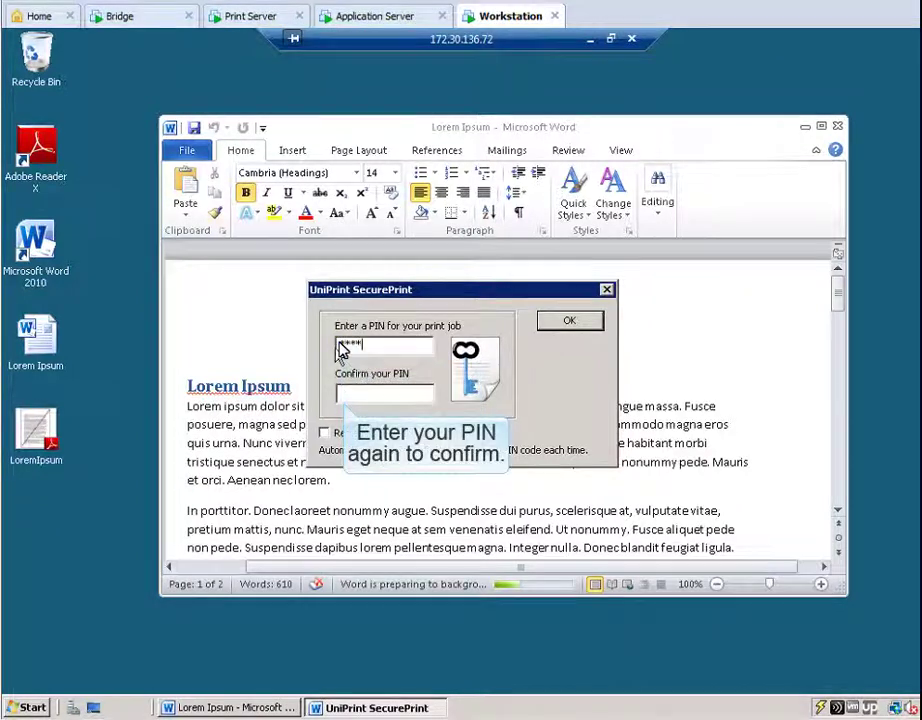
click(341, 393)
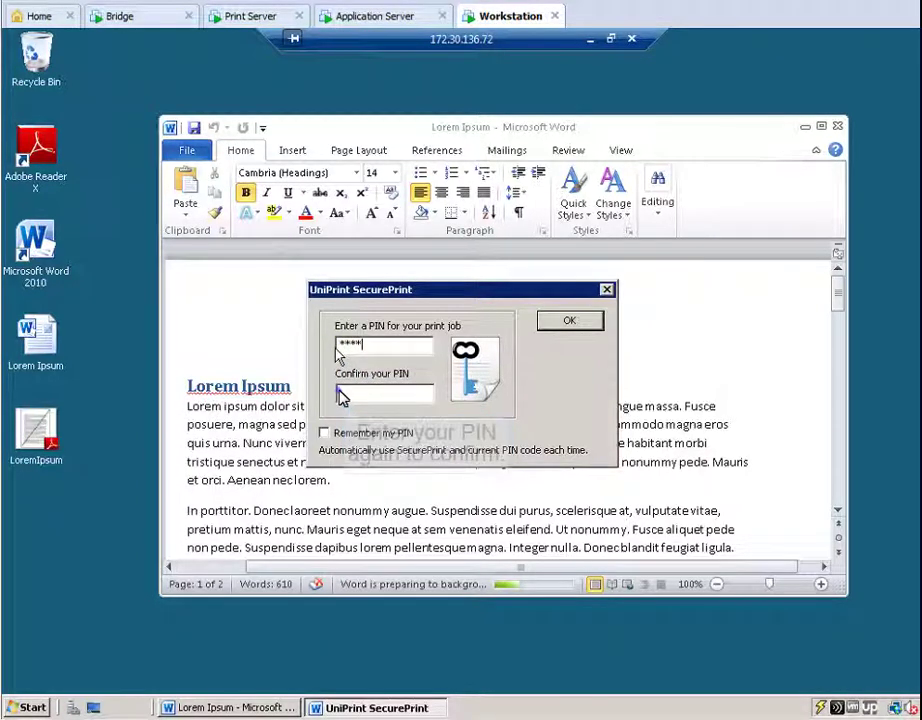
text(****)
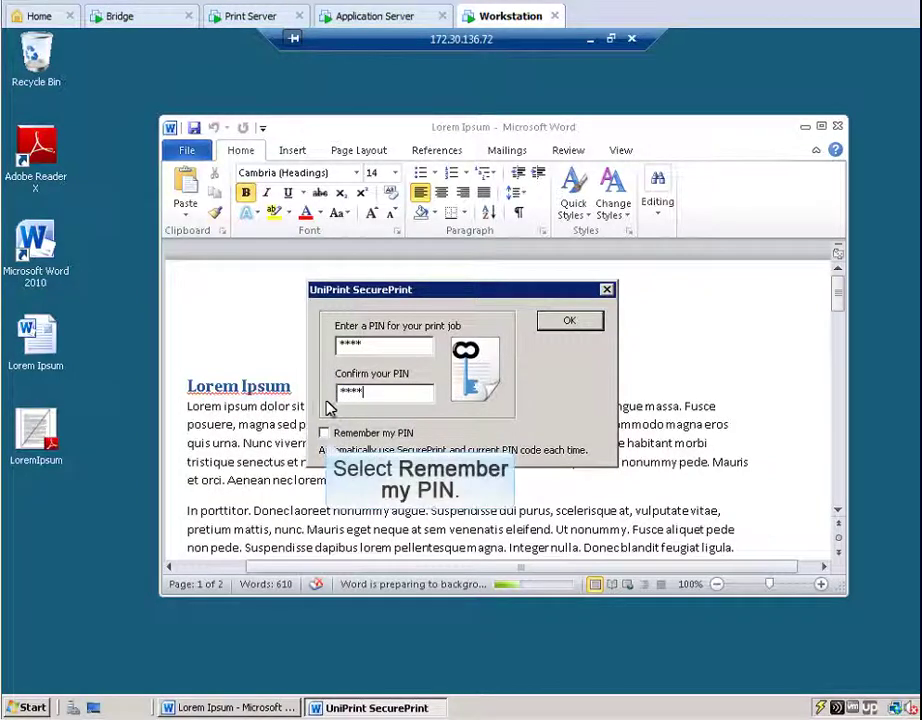
click(324, 433)
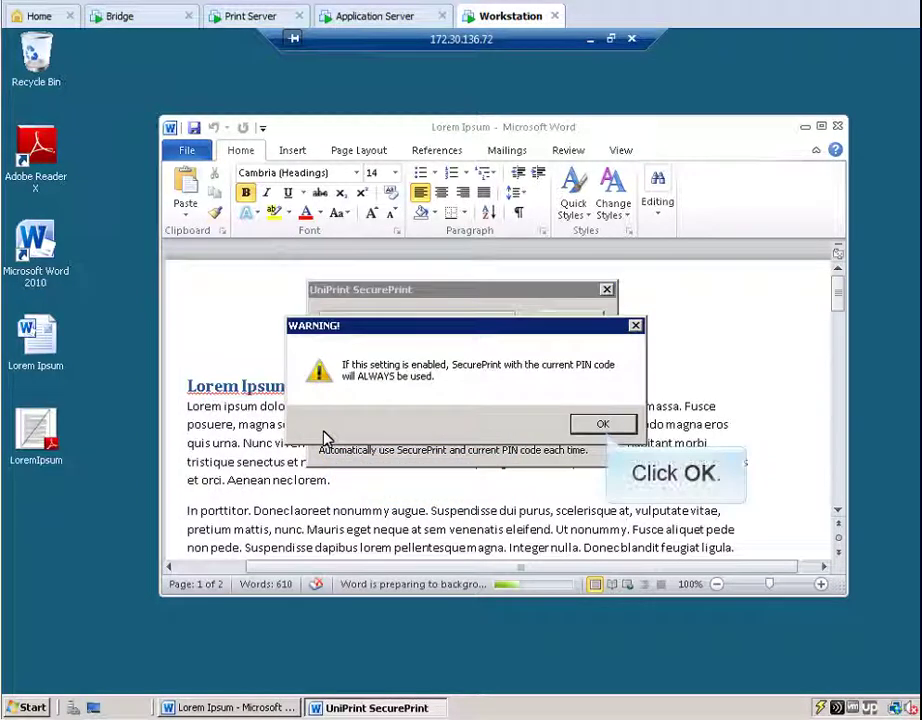
click(601, 426)
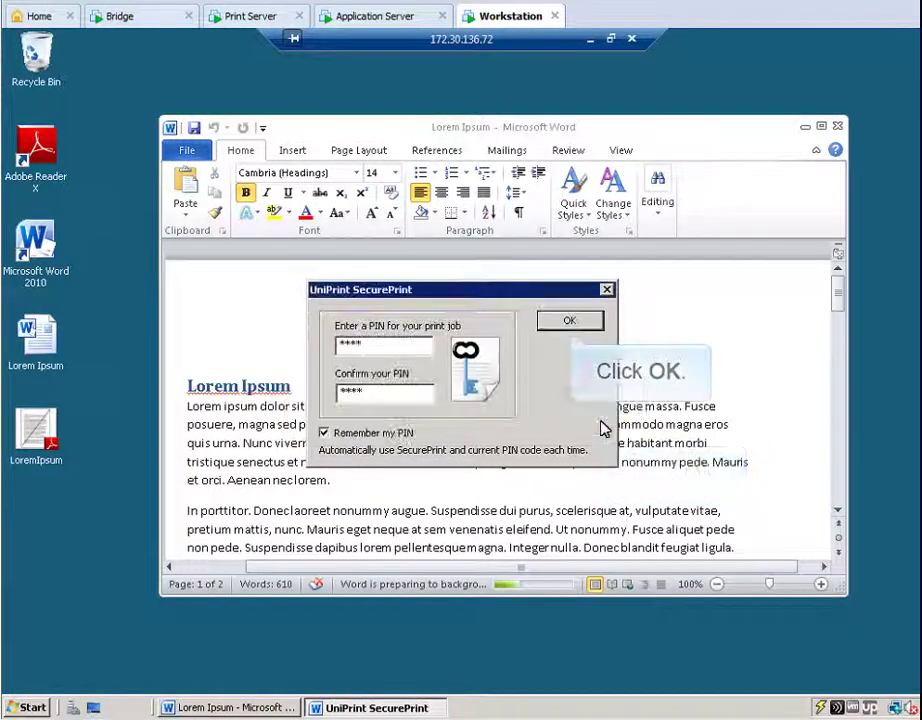
click(569, 321)
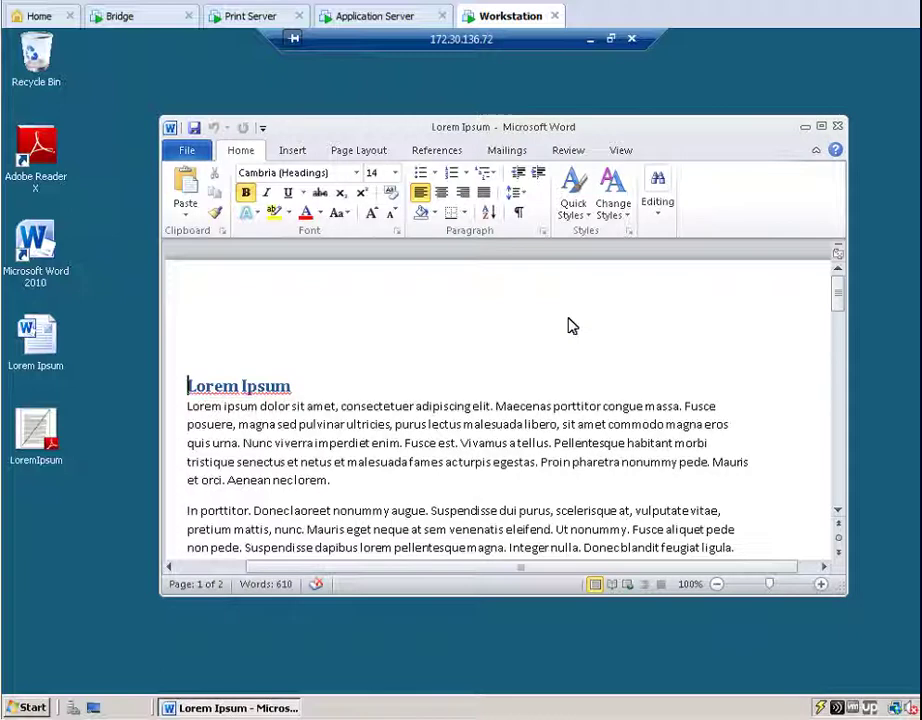
Minimize the remote session, log into the emulator as the document's owner, and tick the Lorem Ipsum job
click(591, 40)
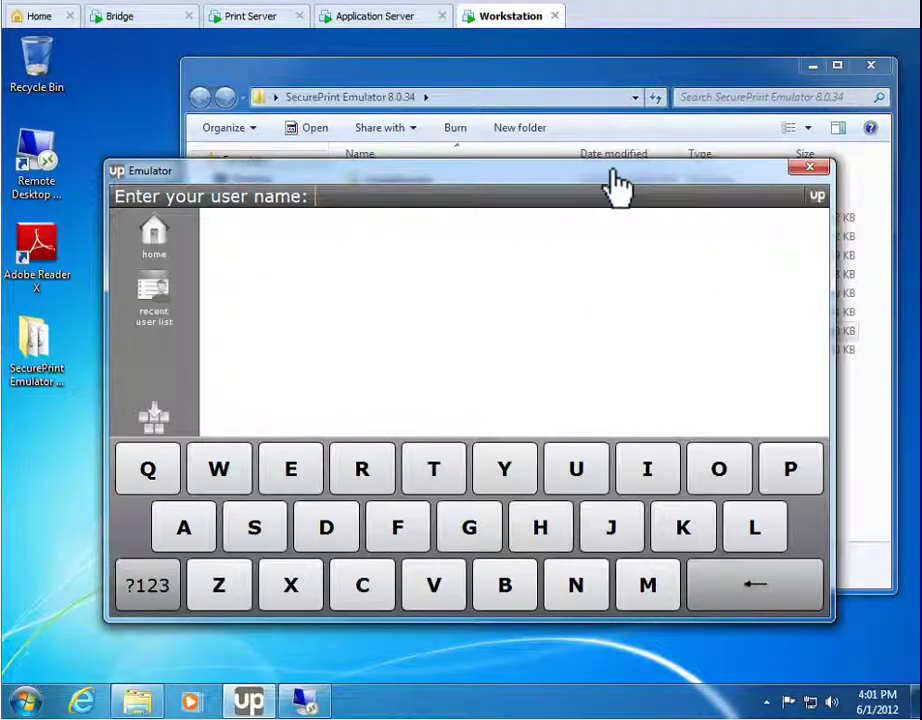
click(617, 532)
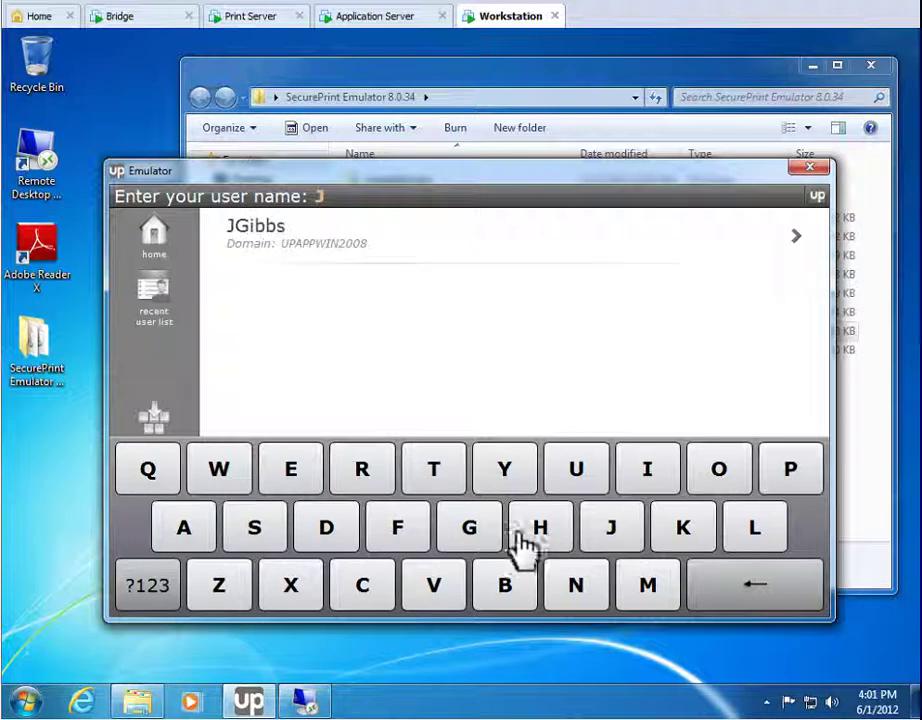
click(477, 538)
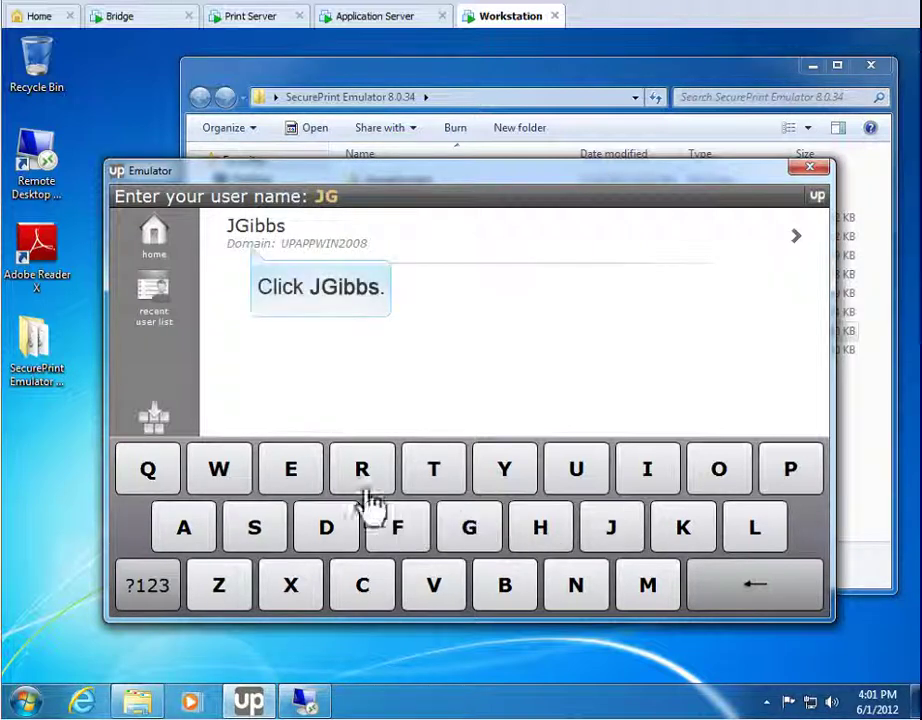
click(260, 232)
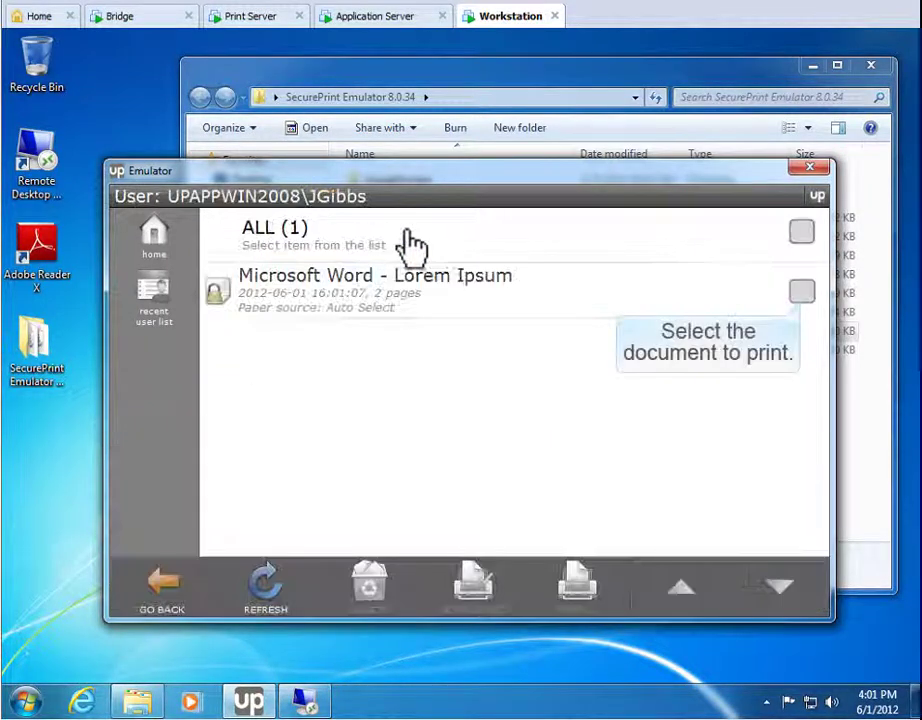
click(801, 291)
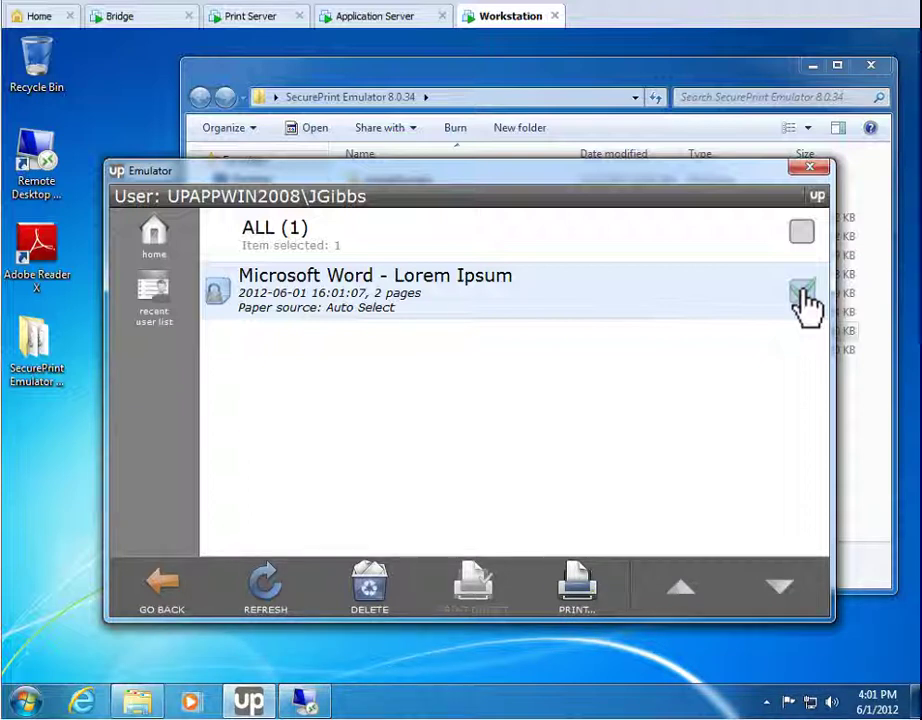
Release the selected Lorem Ipsum job and enter its four-digit PIN on the keypad
click(578, 595)
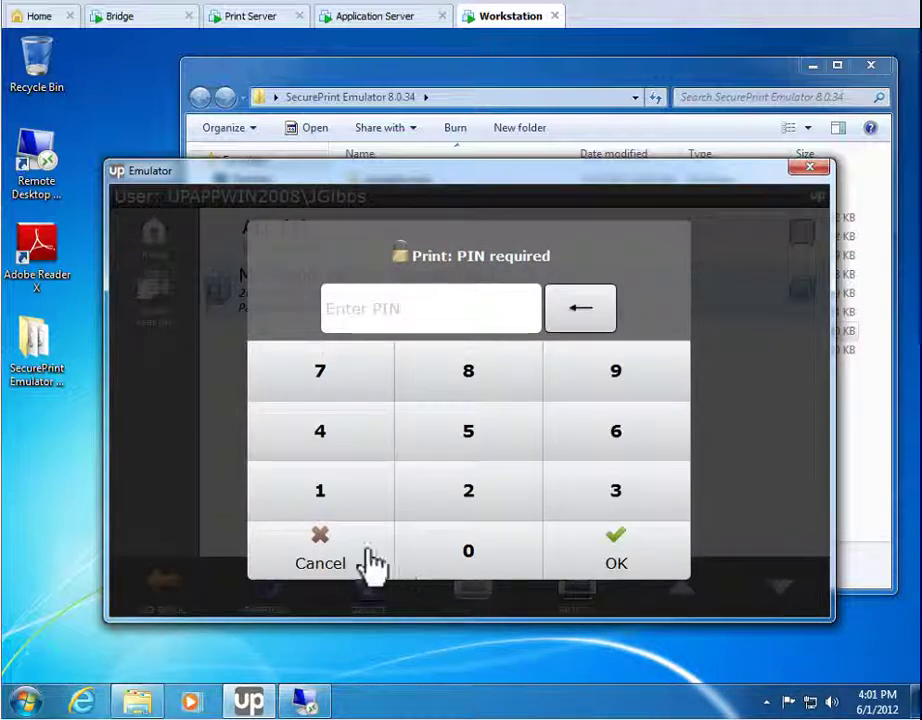
click(333, 503)
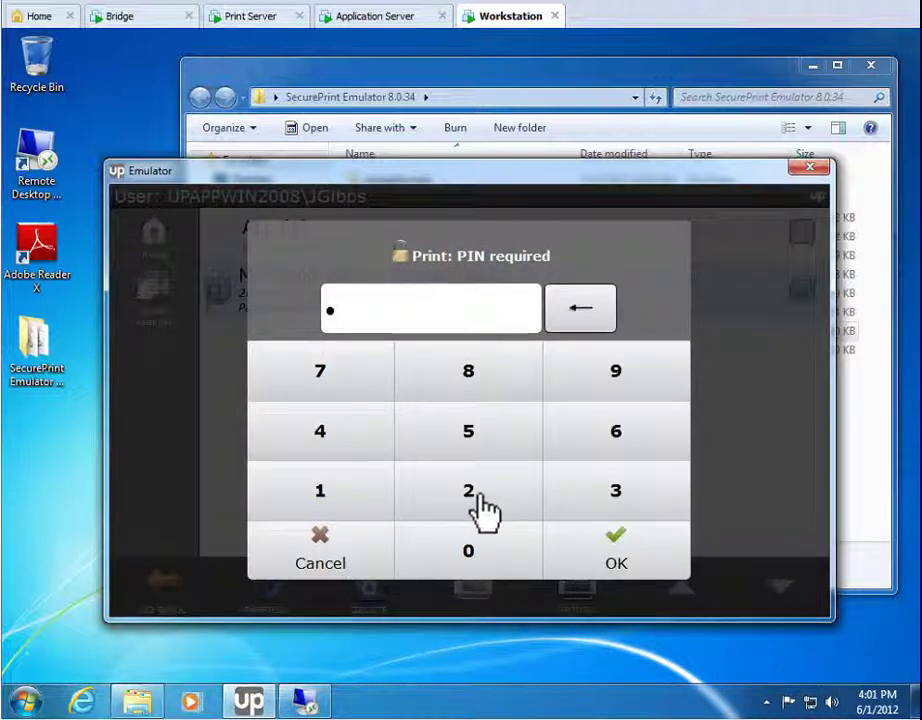
click(486, 508)
click(615, 497)
click(329, 440)
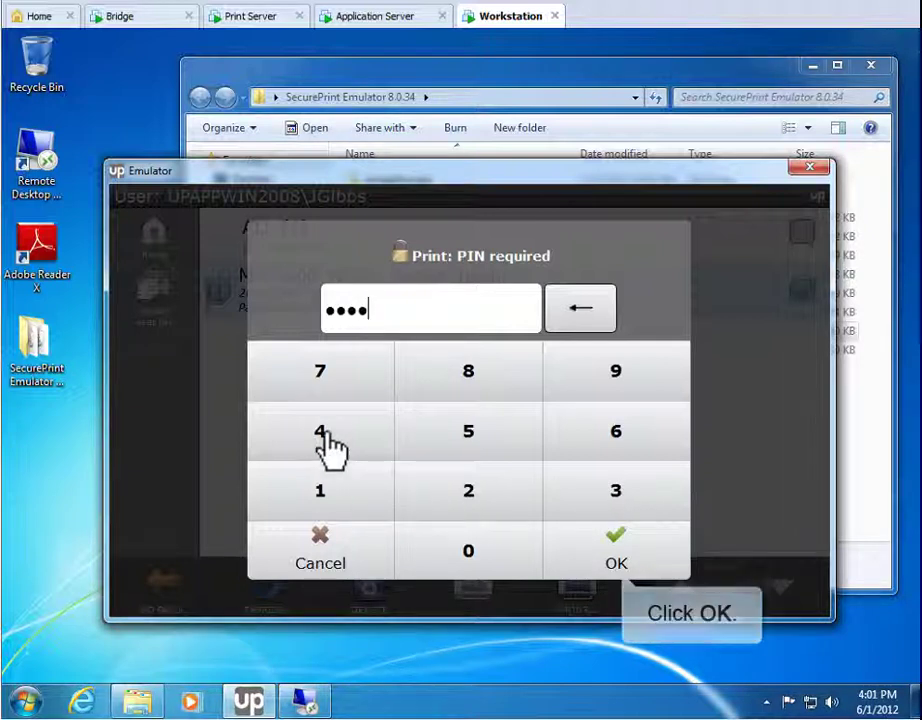
click(616, 558)
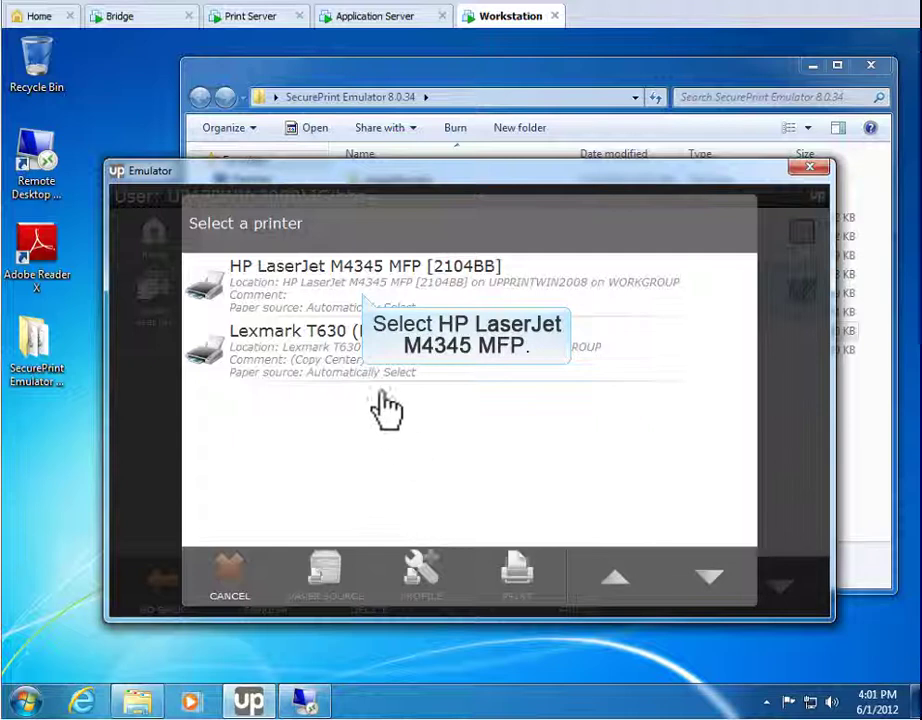
Choose the HP LaserJet M4345 MFP and check its paper source options without changing them
click(369, 283)
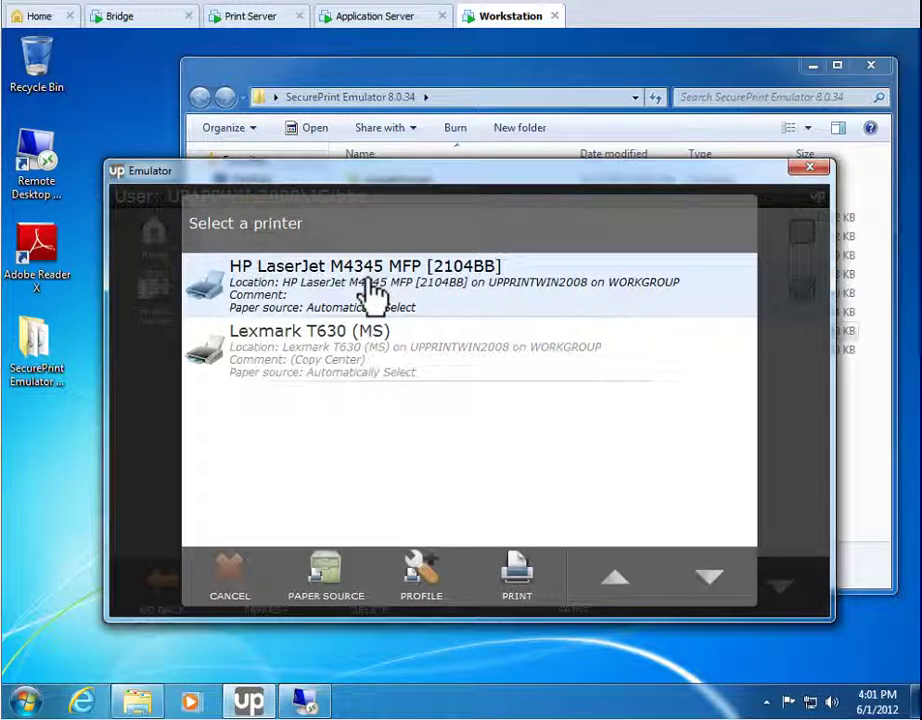
click(325, 575)
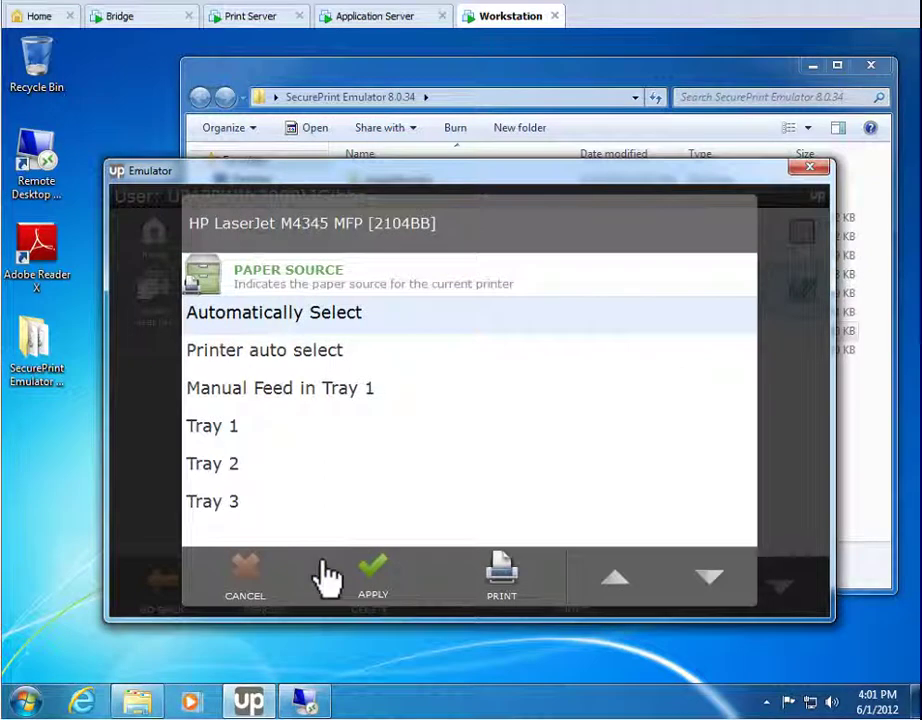
click(247, 585)
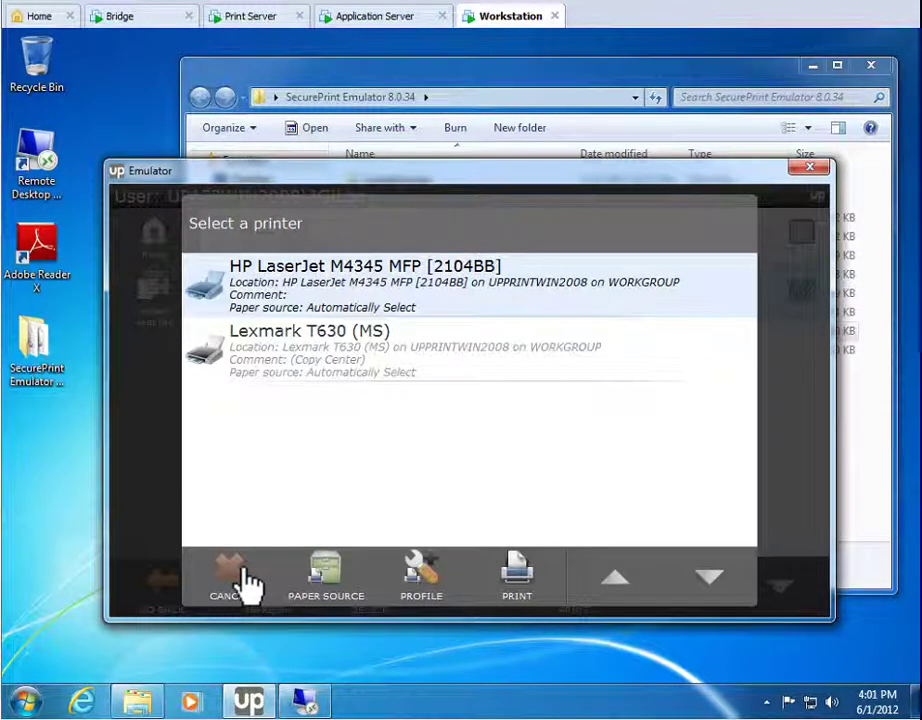
Apply the Double-sided & Stapled profile and print the job
click(425, 585)
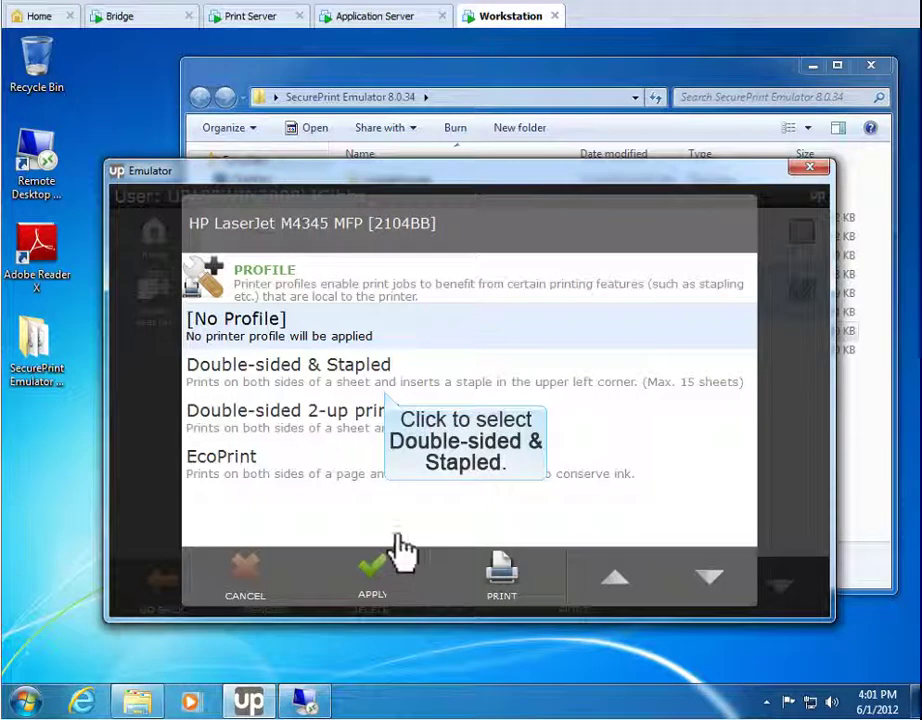
click(390, 384)
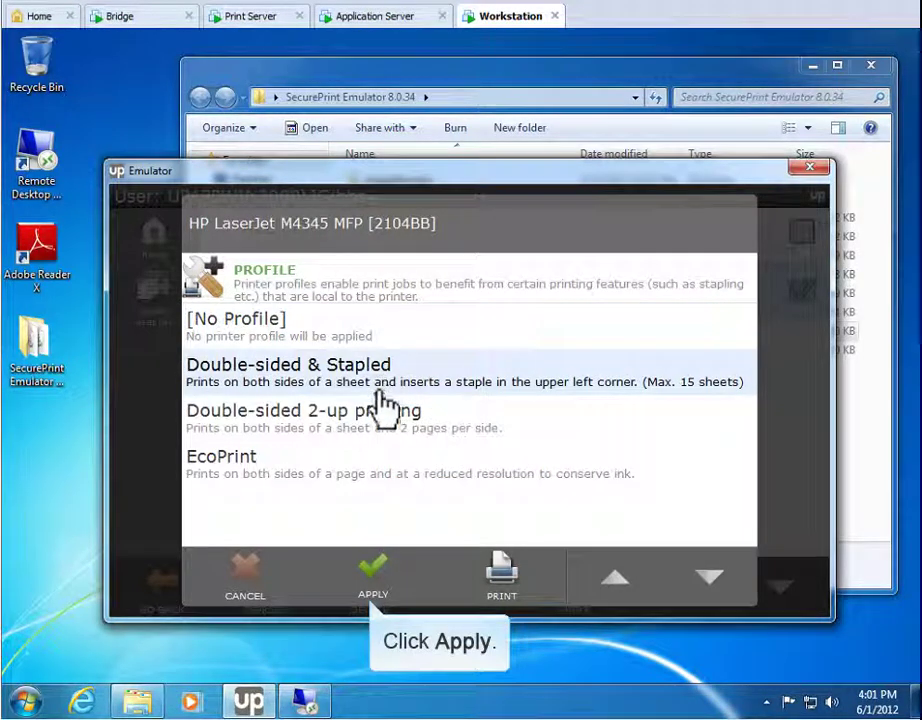
click(377, 586)
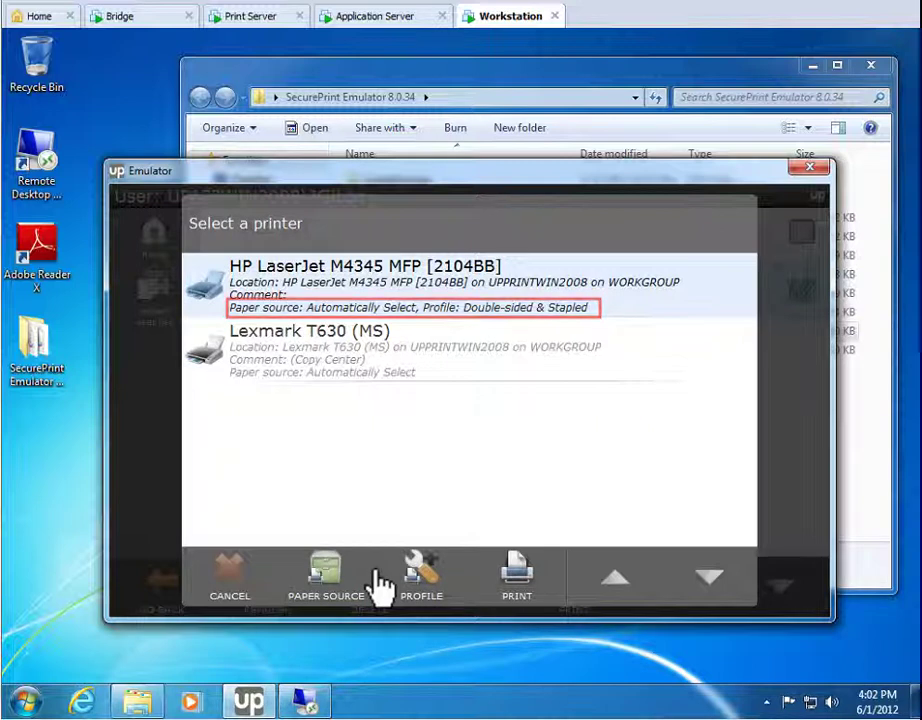
click(520, 580)
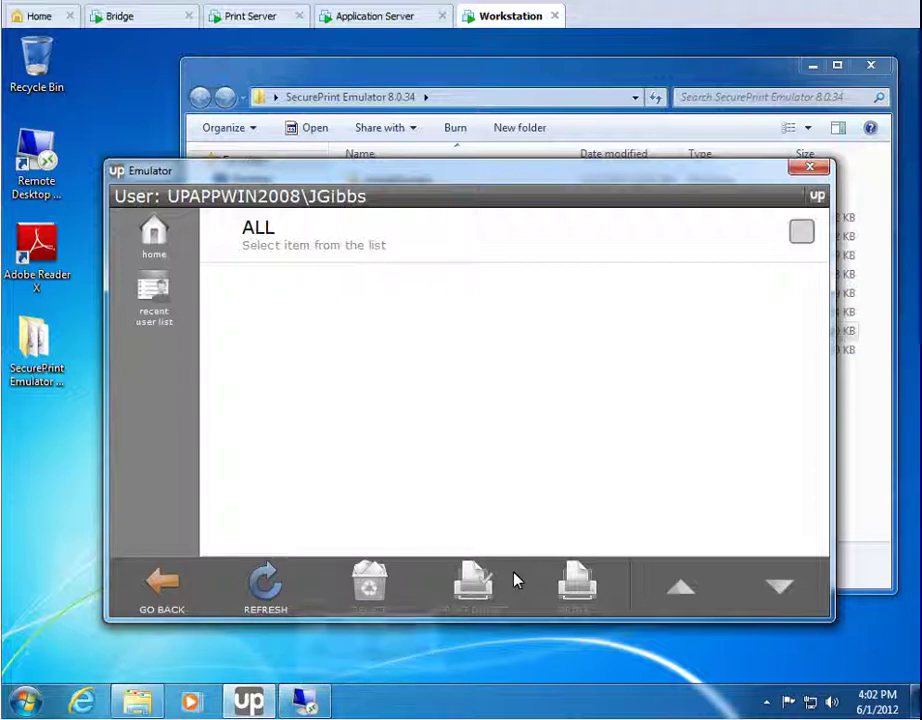
In the remote Word session, select the HP LaserJet M4345 MFP gateway printer on the Print page
click(304, 701)
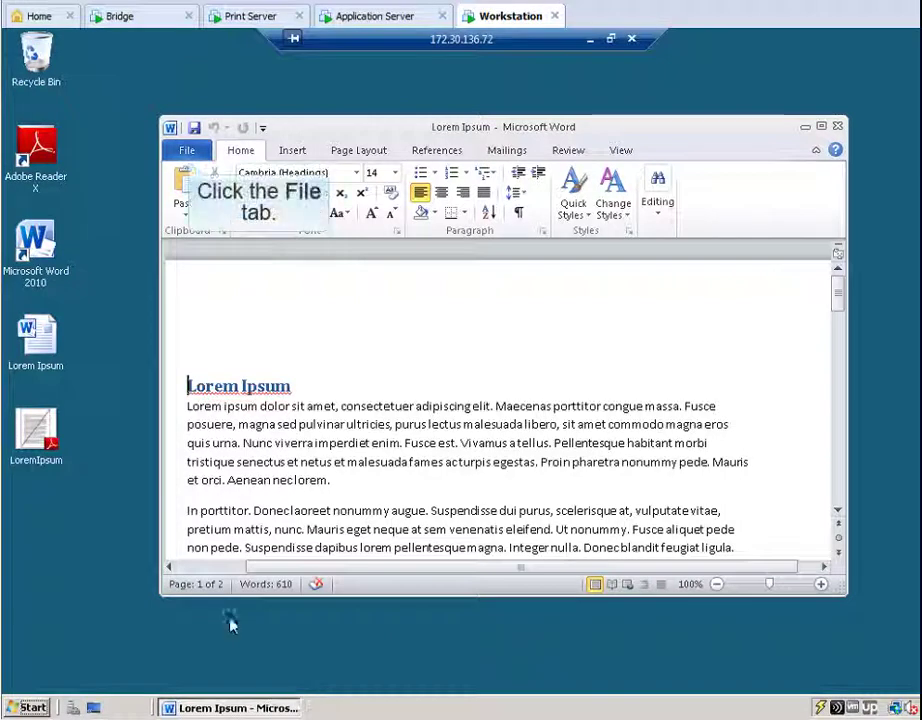
click(185, 150)
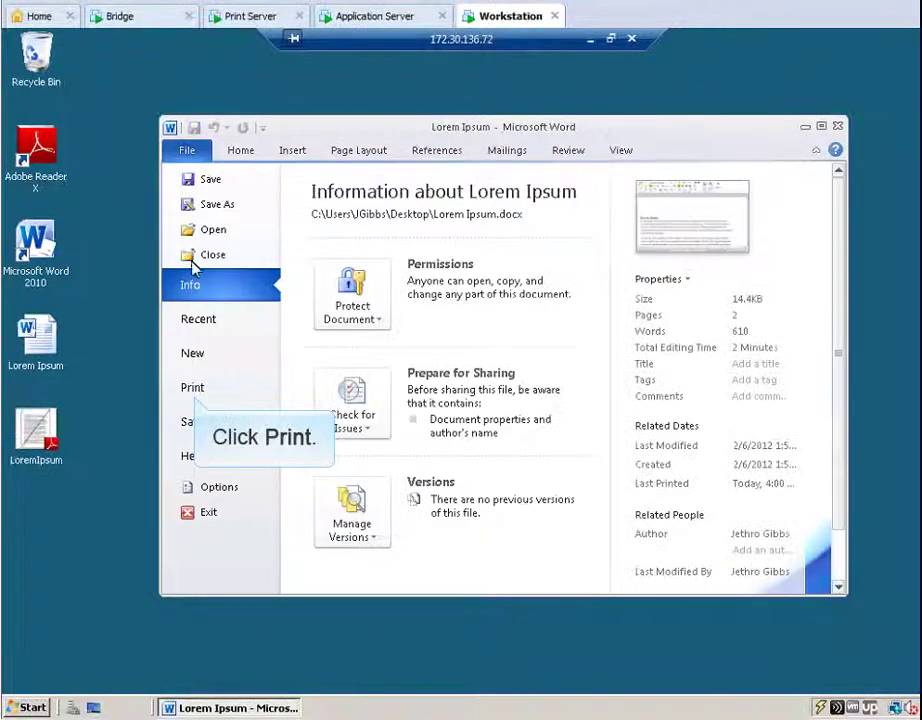
click(193, 390)
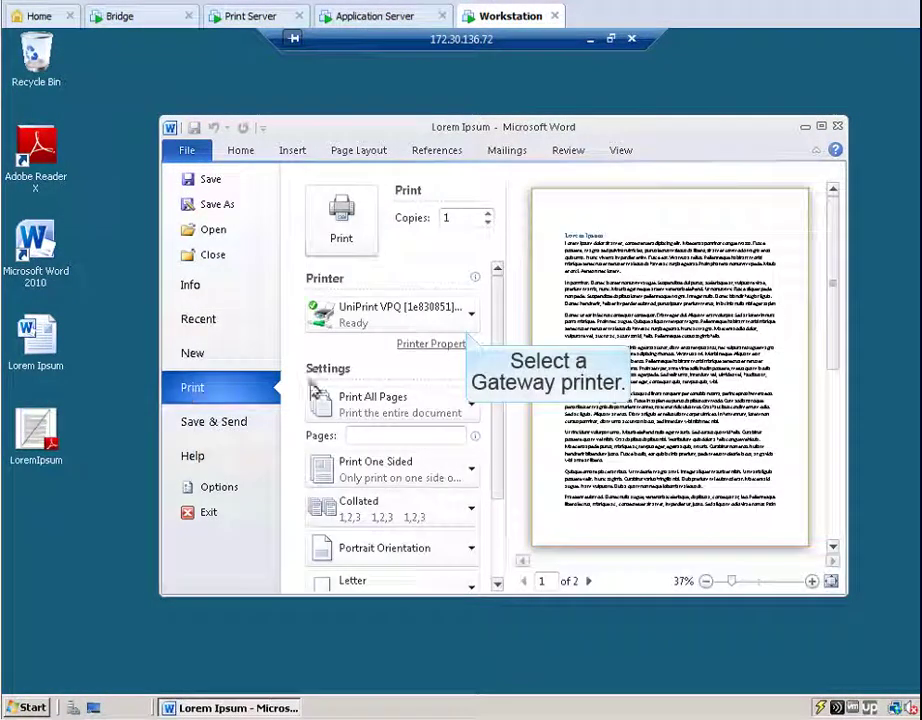
click(471, 316)
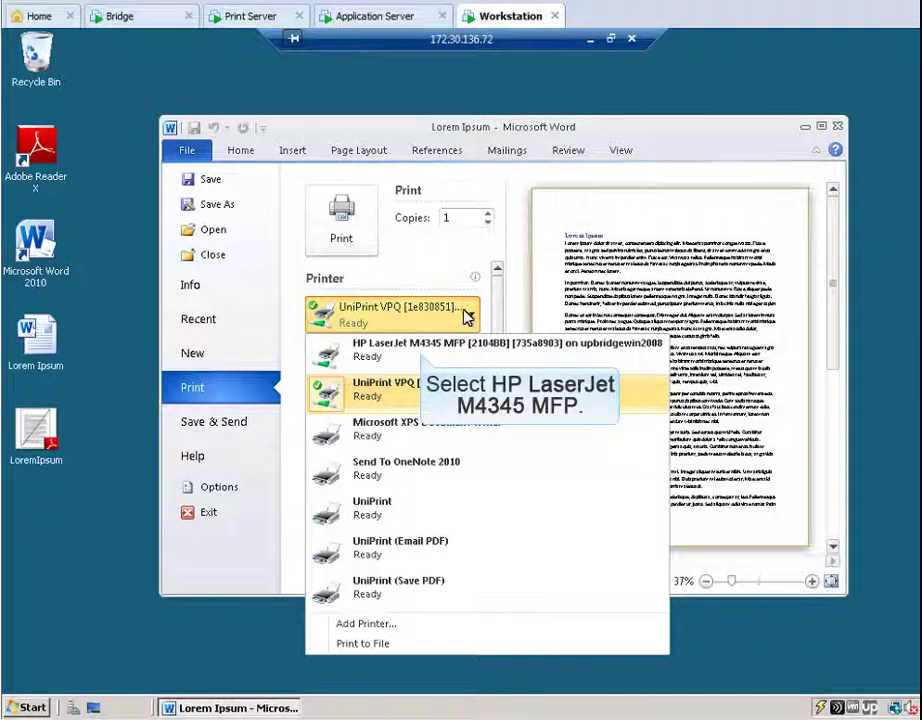
click(418, 345)
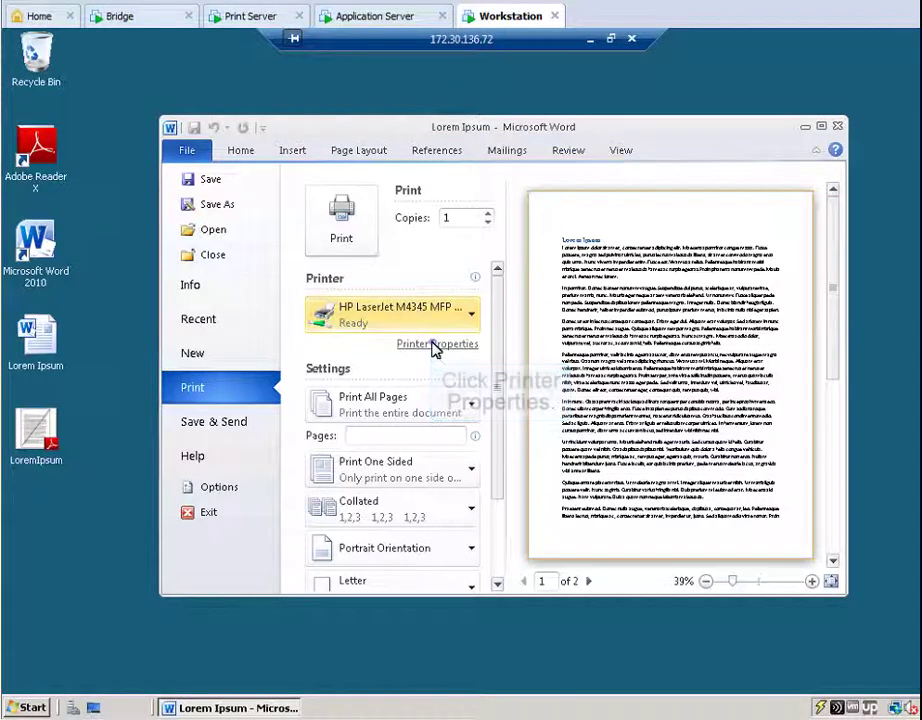
Confirm the printer's SecurePrint PIN settings and print Lorem Ipsum
click(434, 345)
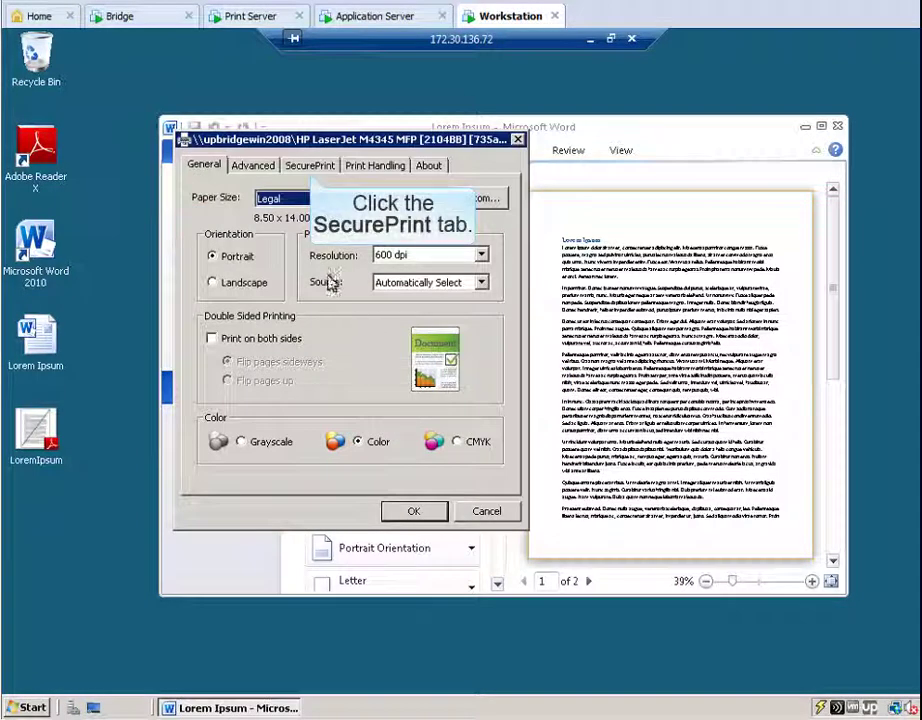
click(311, 168)
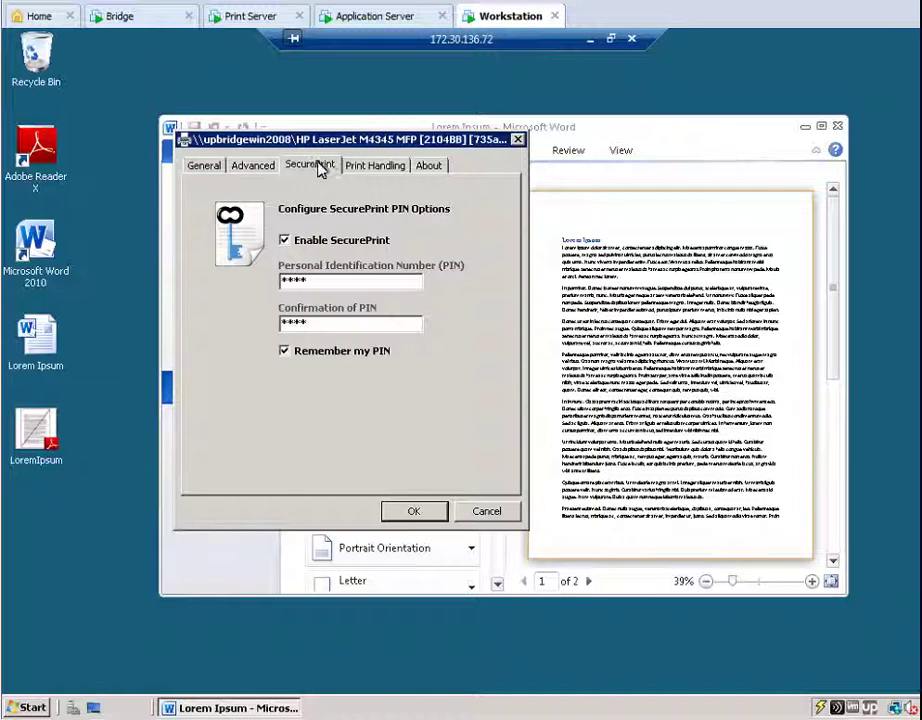
click(414, 511)
click(343, 215)
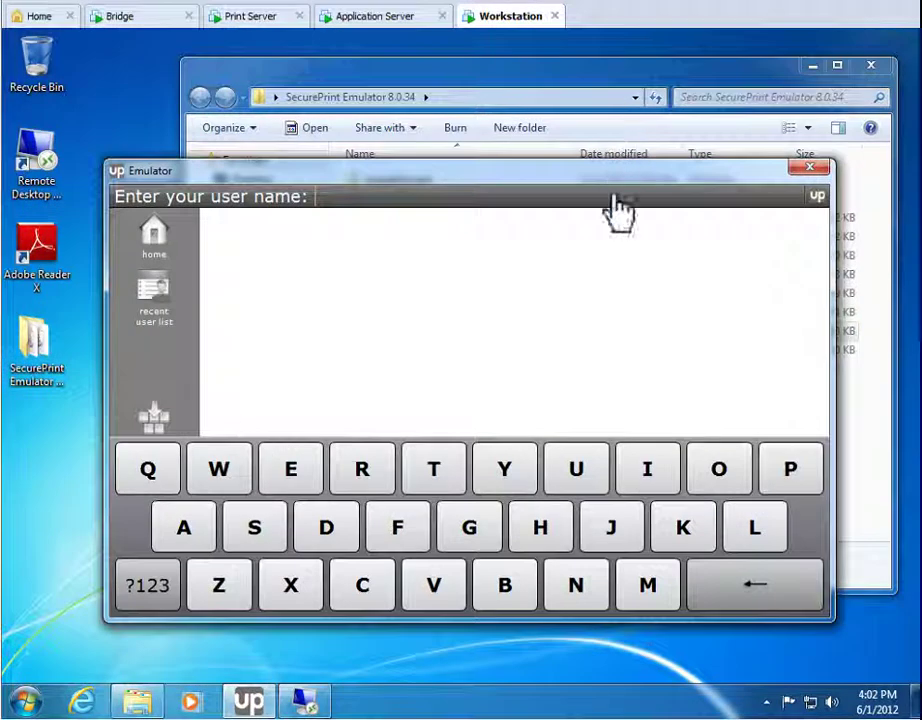
Sign in as the document's owner via the on-screen keyboard and mark the Lorem Ipsum job
click(615, 533)
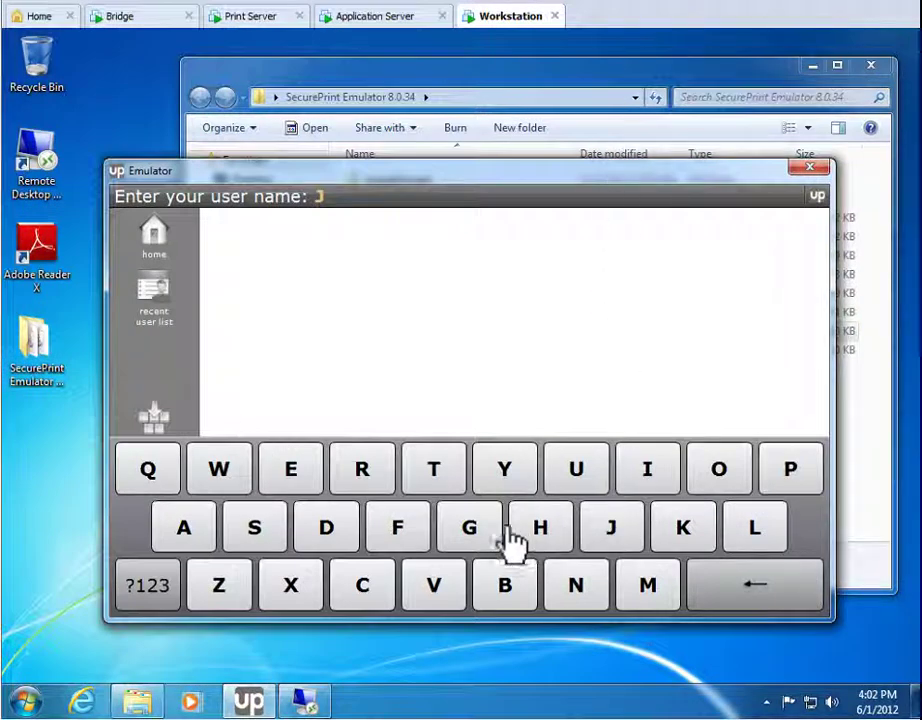
click(470, 532)
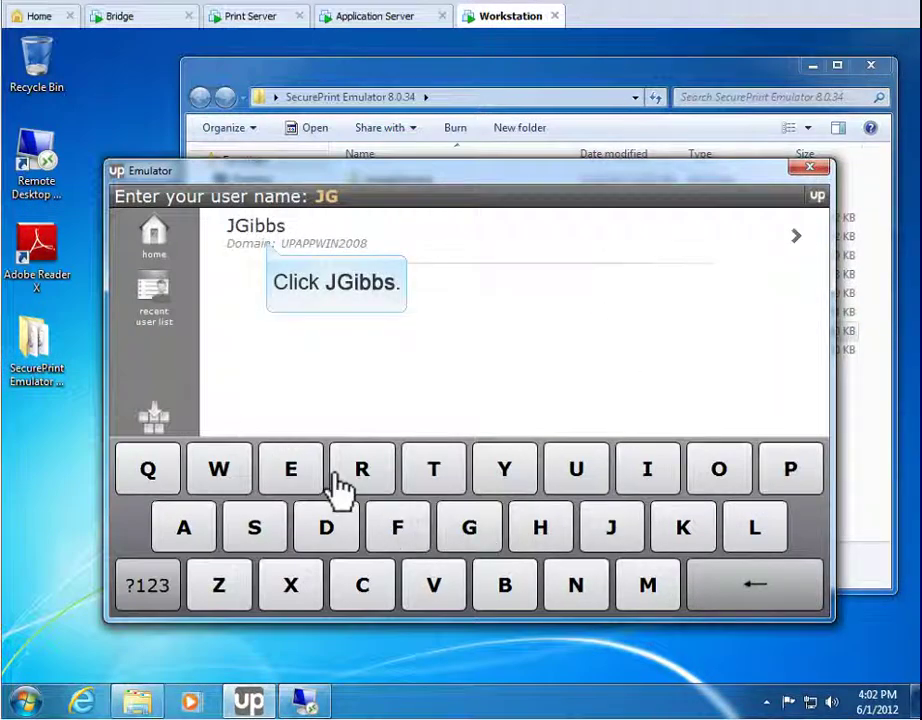
click(262, 232)
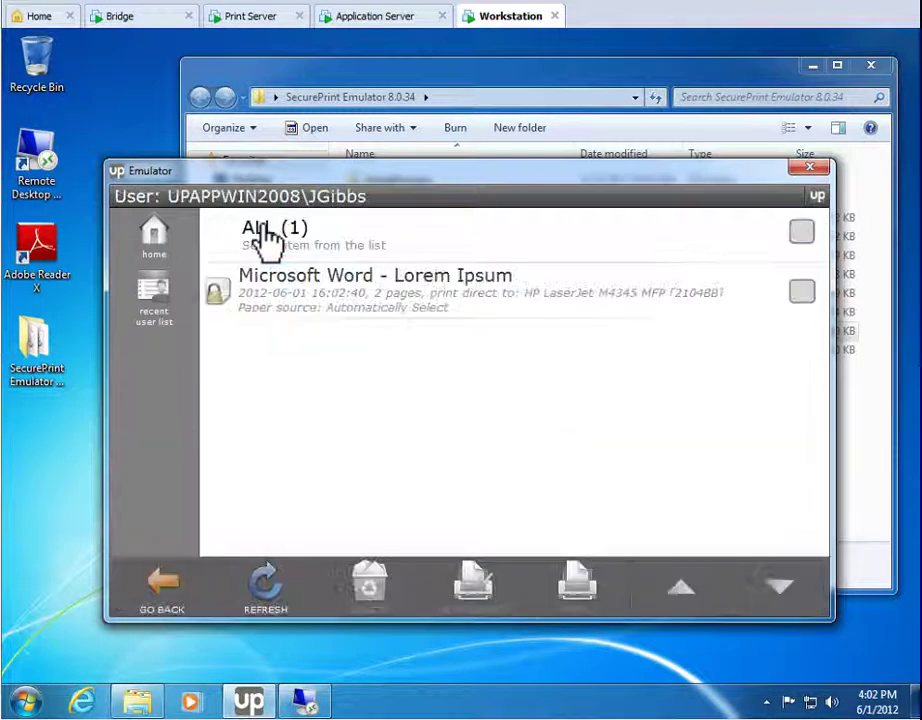
click(802, 292)
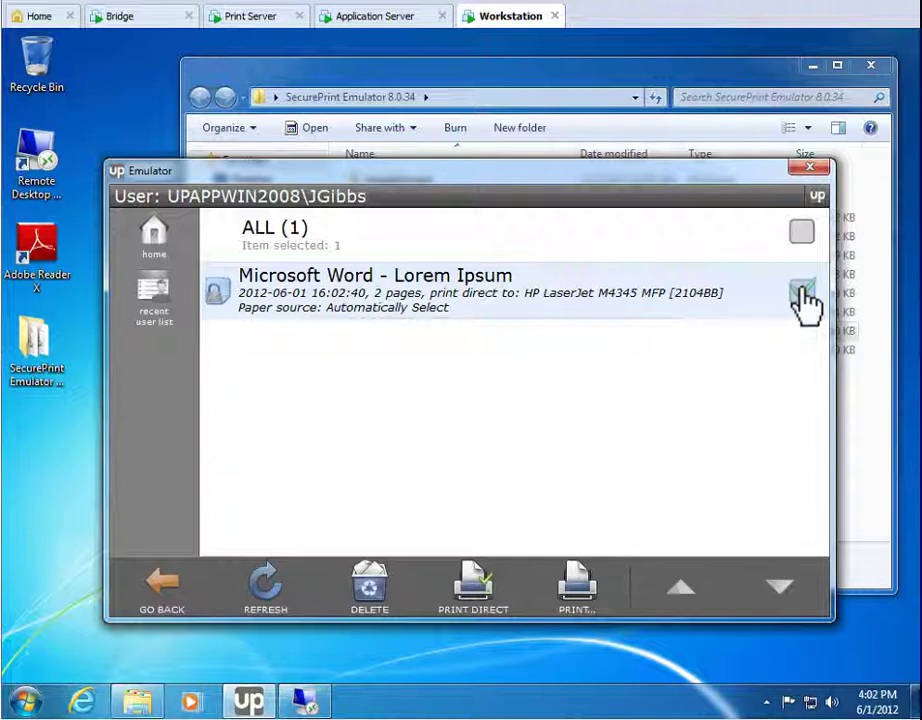
Release the marked job with Print Direct after entering its four-digit PIN
click(472, 590)
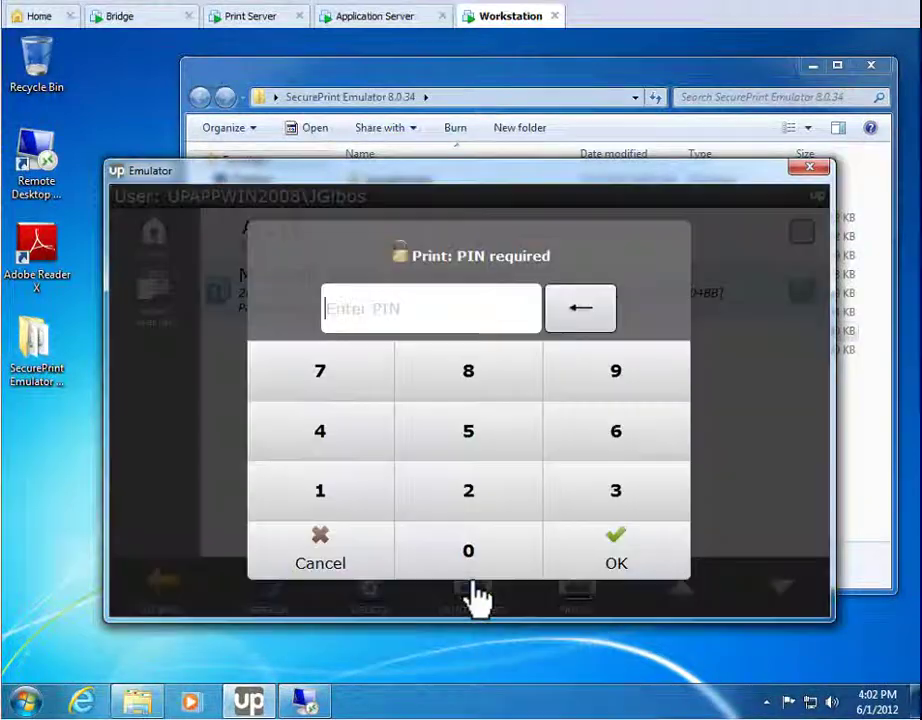
click(330, 497)
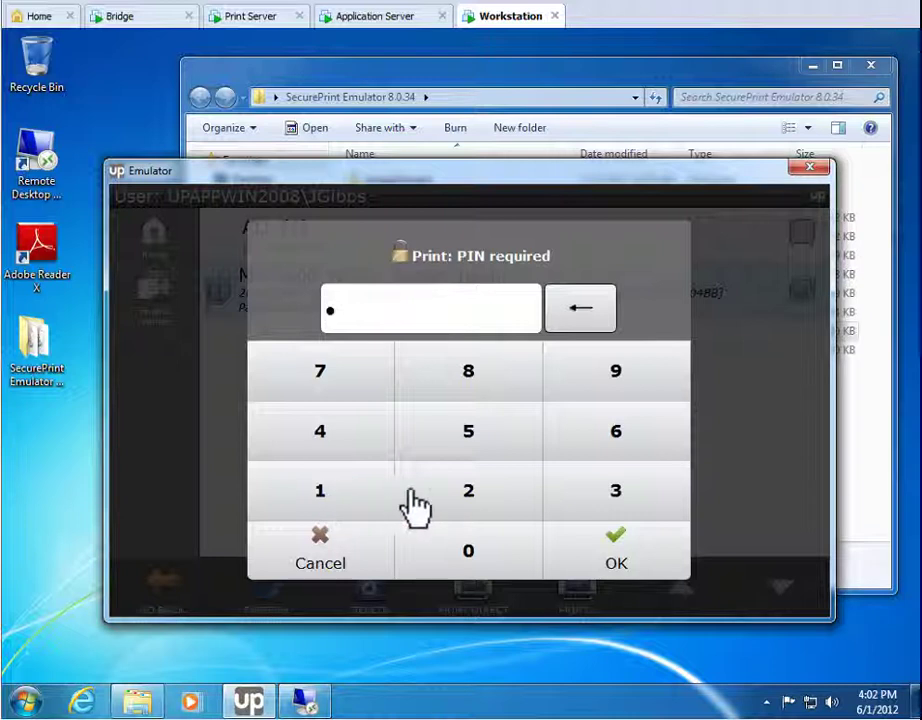
click(470, 492)
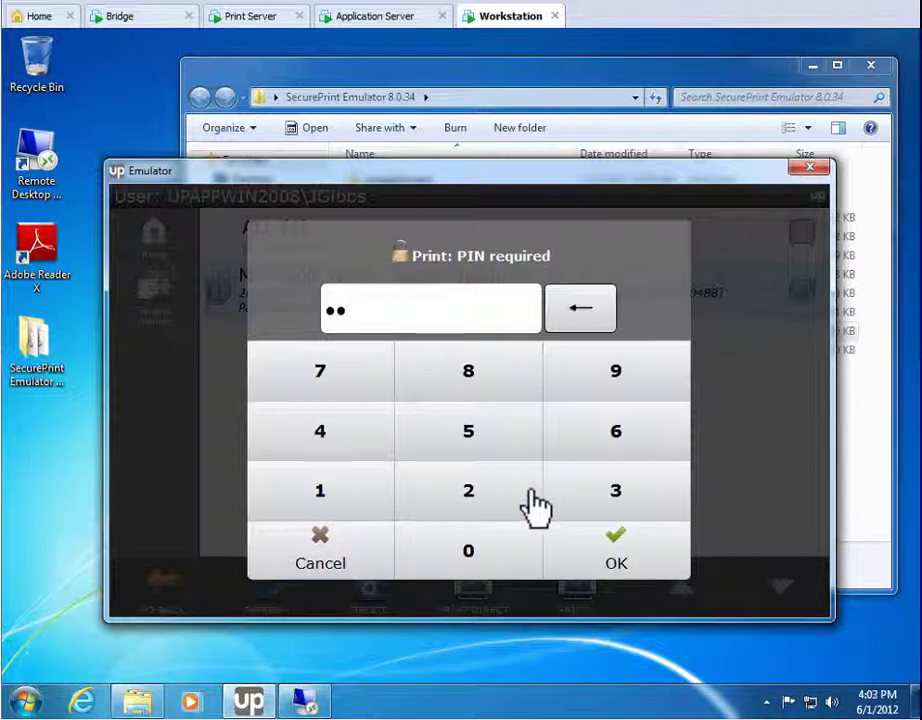
click(622, 500)
click(333, 449)
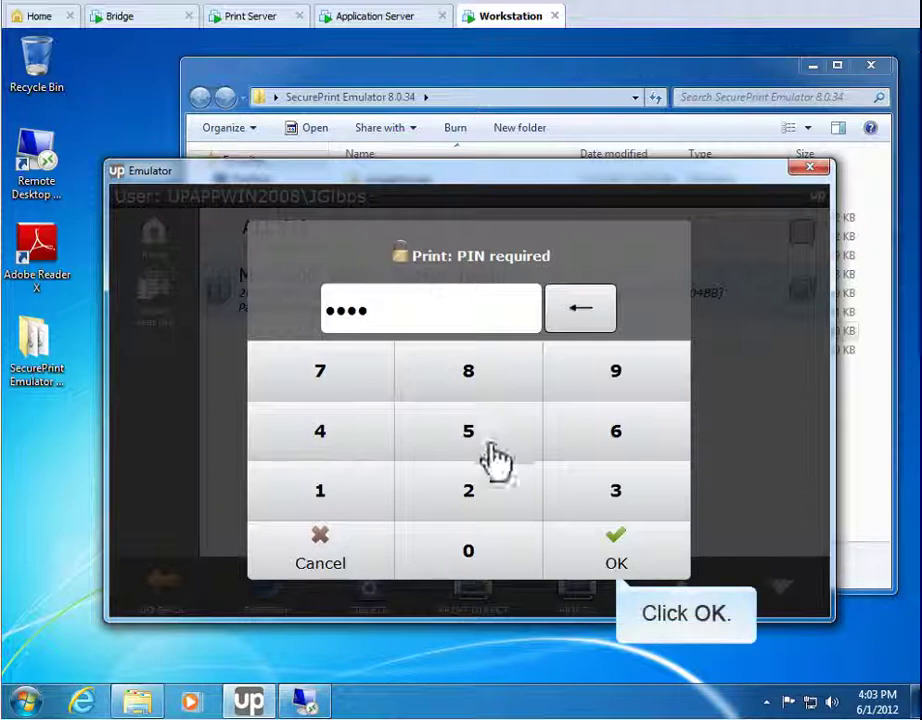
click(617, 556)
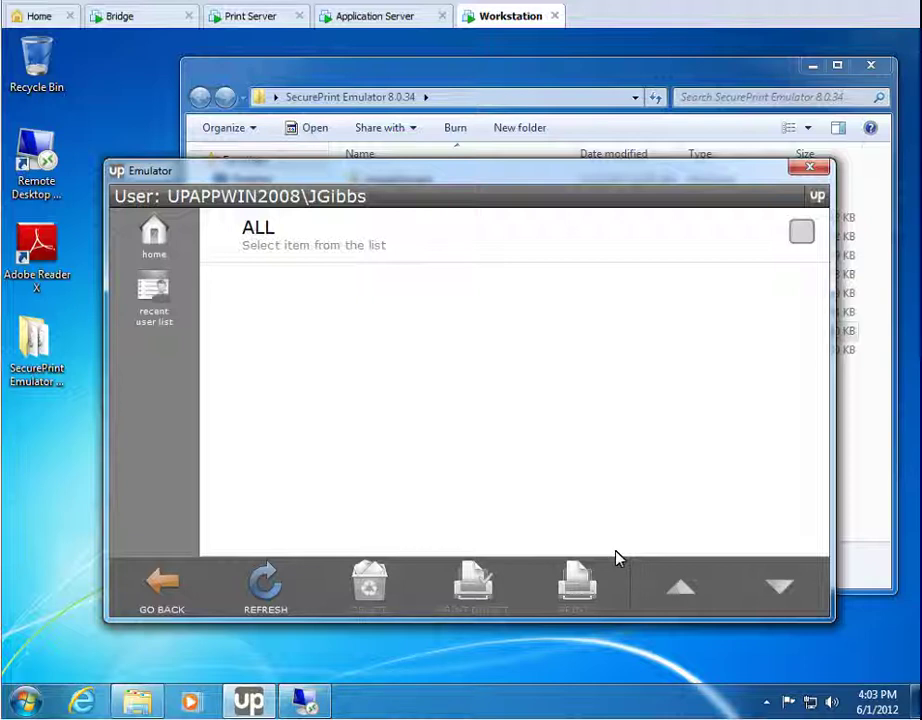
Clear the saved SecurePrint PIN from UniPrint's tray icon in the remote session and confirm
click(303, 700)
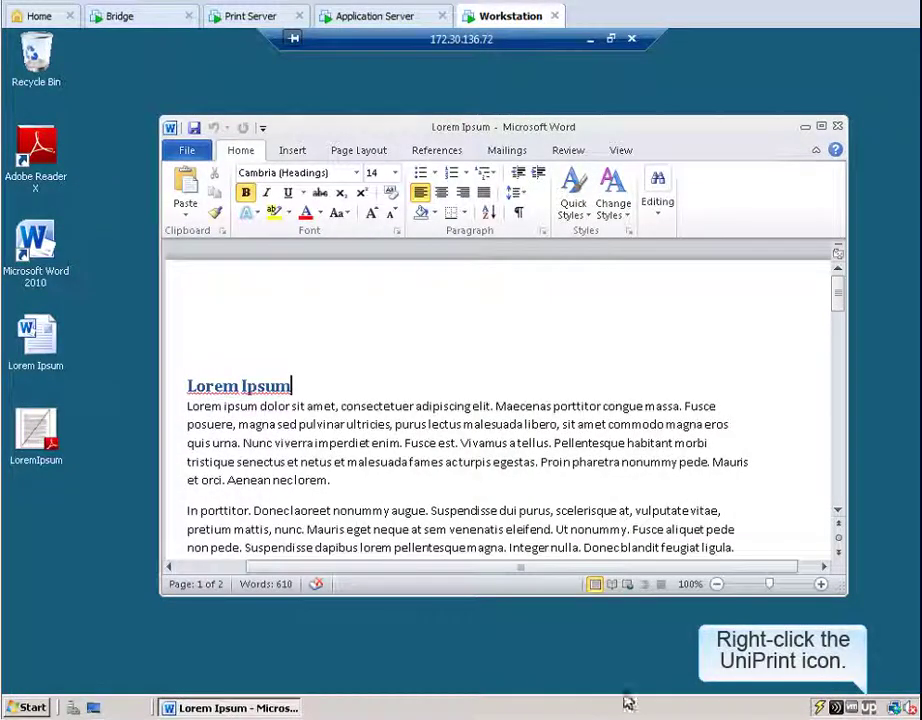
right_click(868, 706)
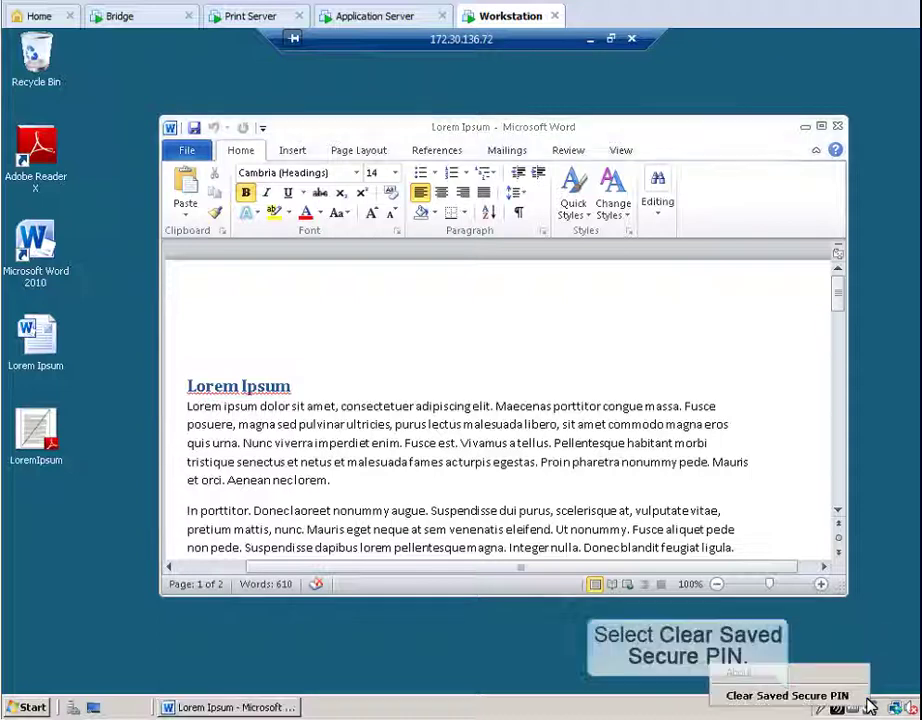
click(788, 697)
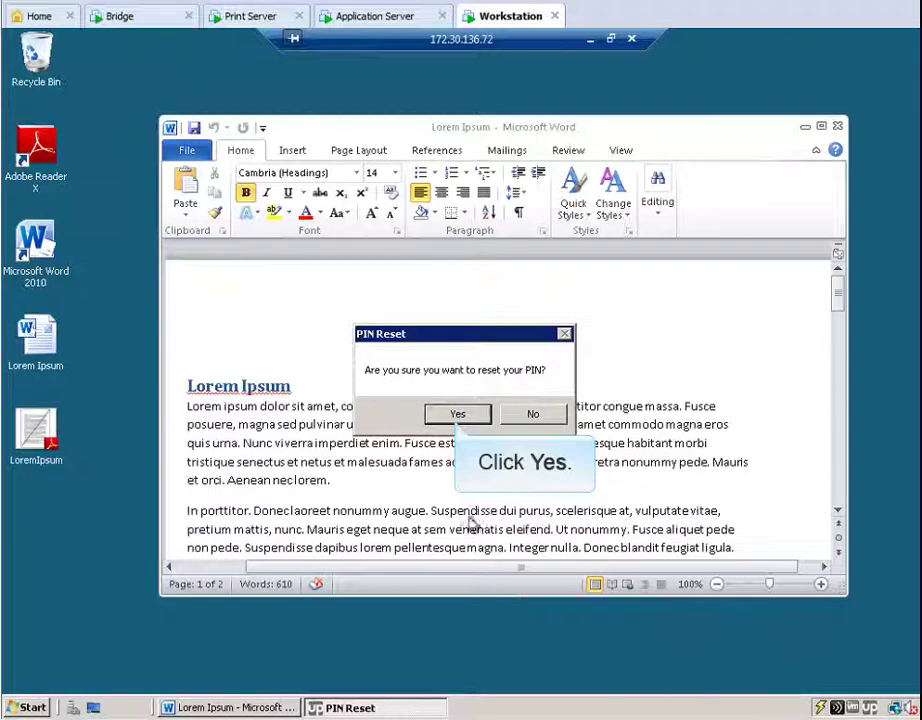
click(457, 414)
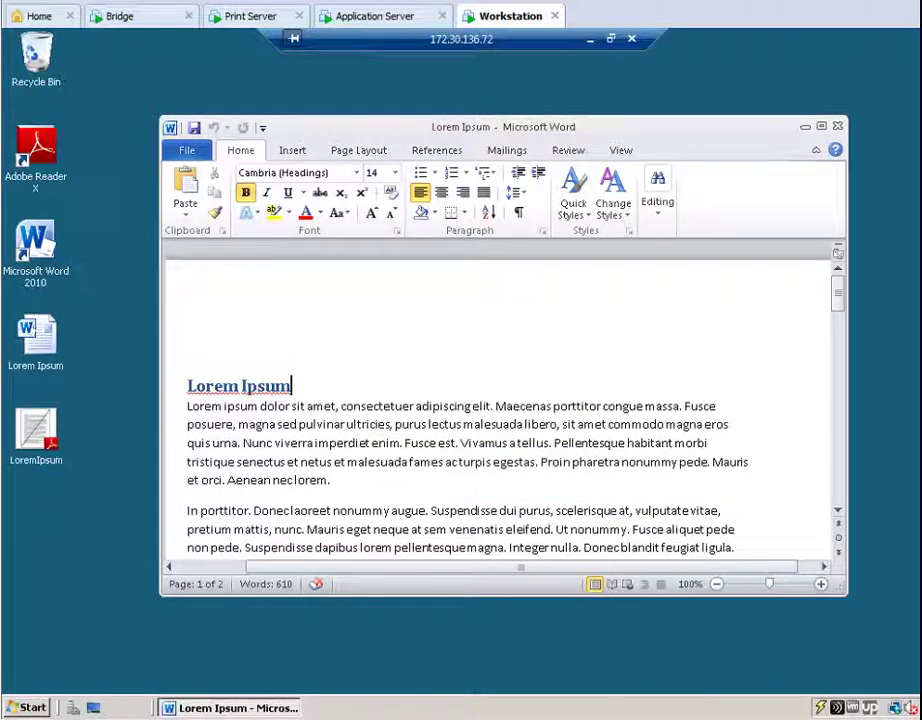